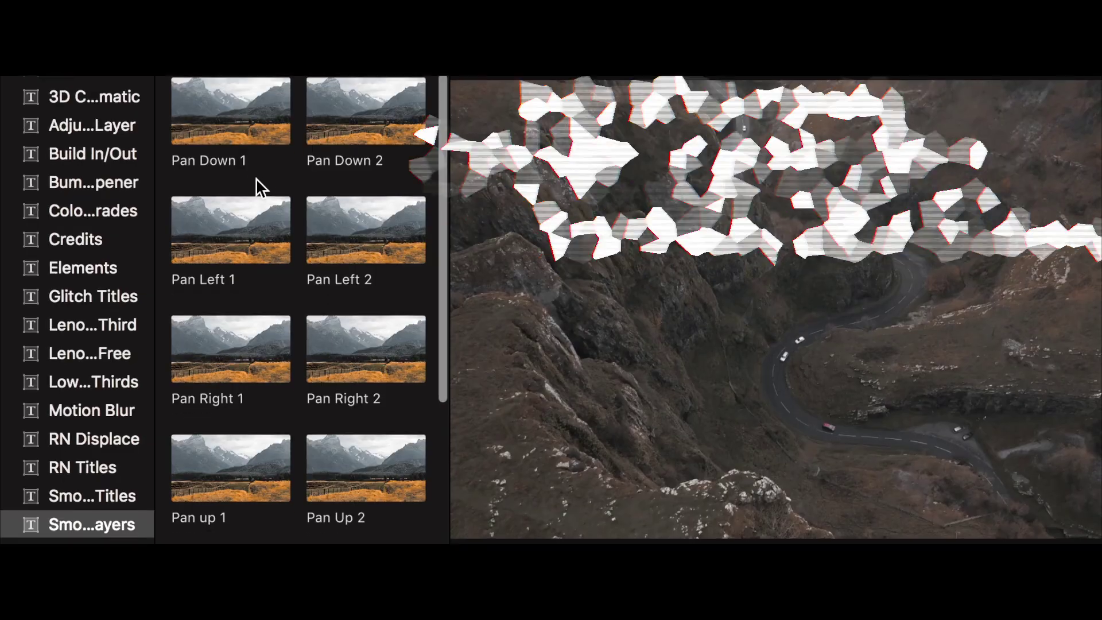
Step: In Finder, locate the Movies > Motion Templates > Titles > Smooth Transition Layers folder, then close the window
{"action": "scroll", "coordinate": [257, 180], "scroll_direction": "down", "scroll_amount": 10}
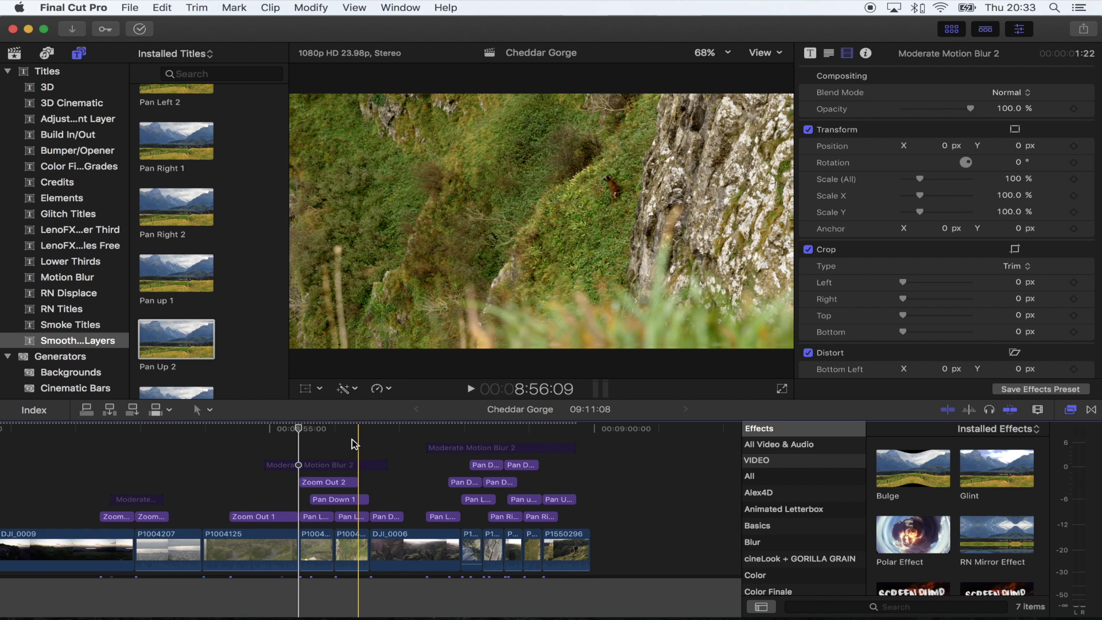
{"action": "mouse_move", "coordinate": [36, 617]}
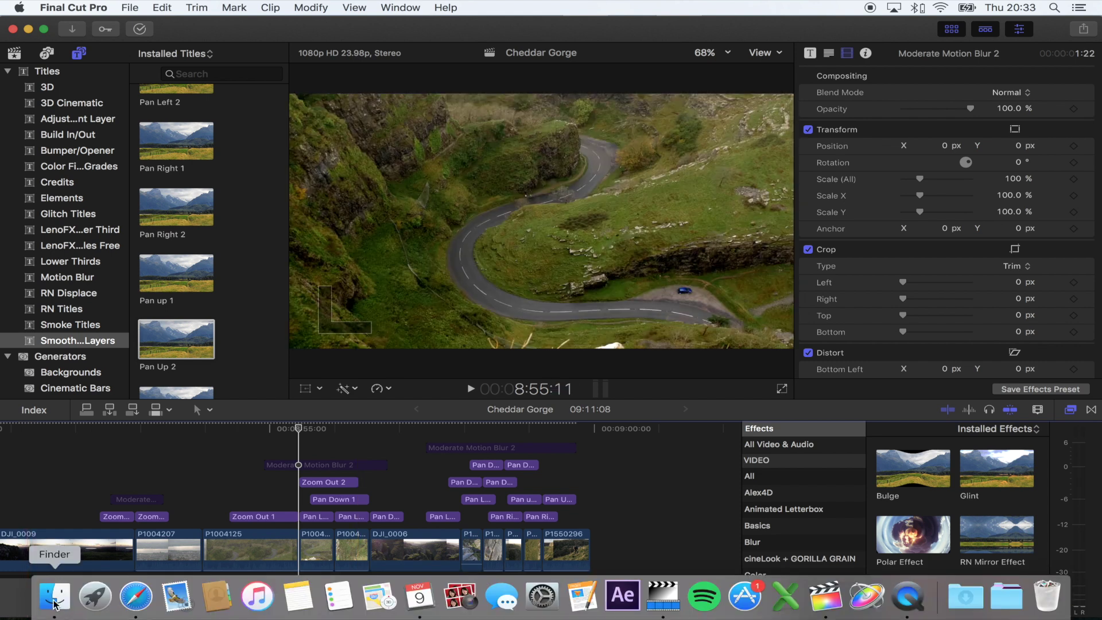
{"action": "left_click", "coordinate": [54, 597]}
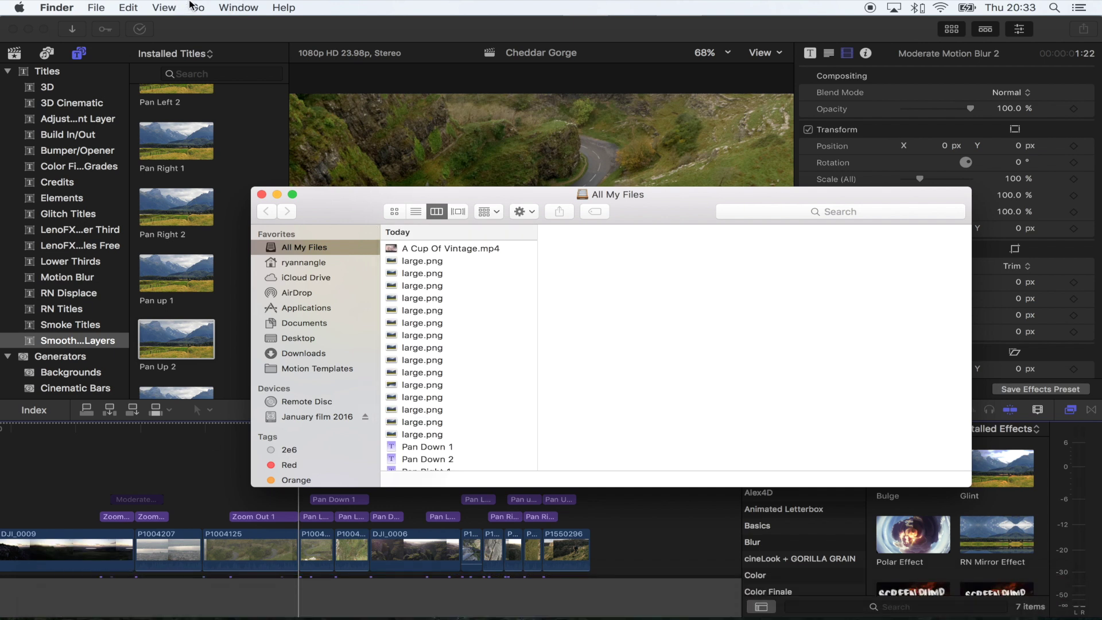
{"action": "left_click", "coordinate": [196, 7]}
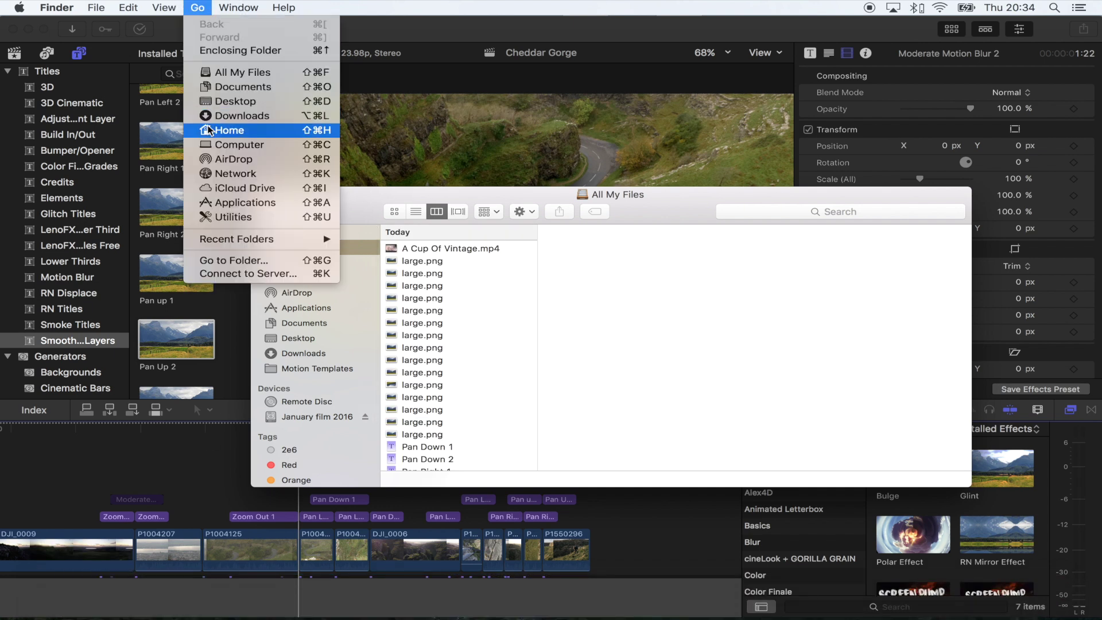
{"action": "left_click", "coordinate": [238, 131]}
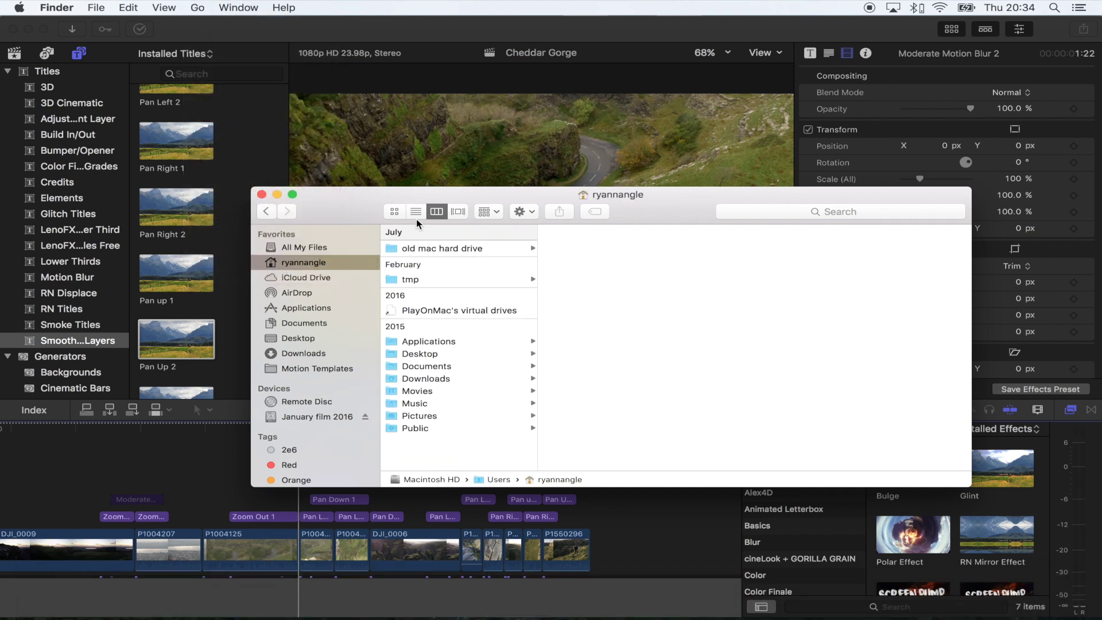
{"action": "left_click", "coordinate": [450, 390]}
{"action": "scroll", "coordinate": [668, 378], "scroll_direction": "down", "scroll_amount": 5}
{"action": "scroll", "coordinate": [668, 377], "scroll_direction": "down", "scroll_amount": 5}
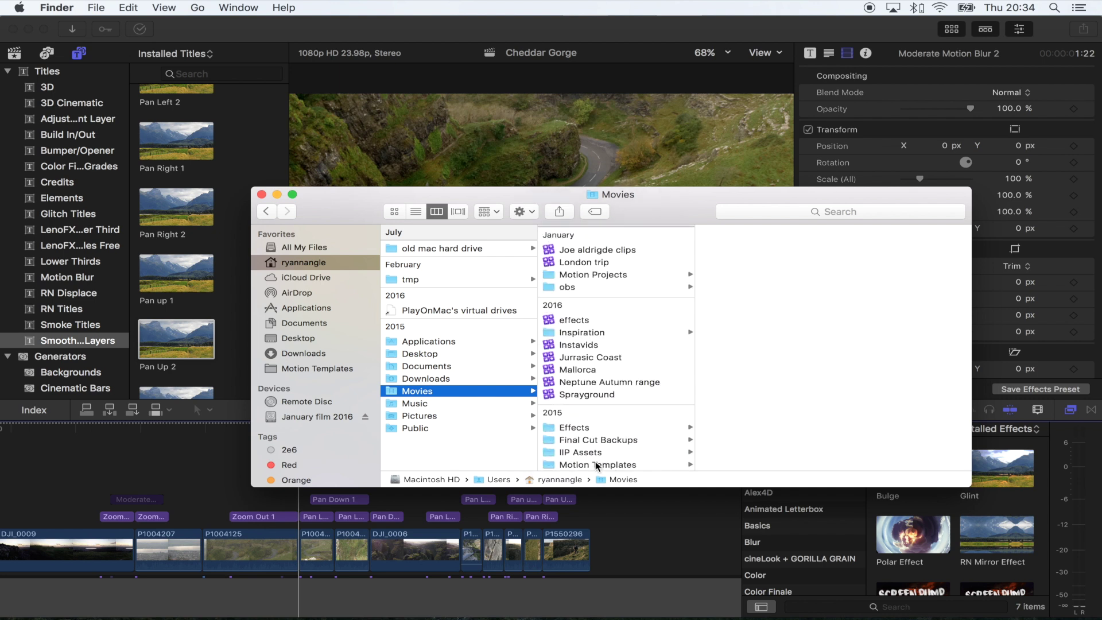
{"action": "left_click", "coordinate": [644, 465]}
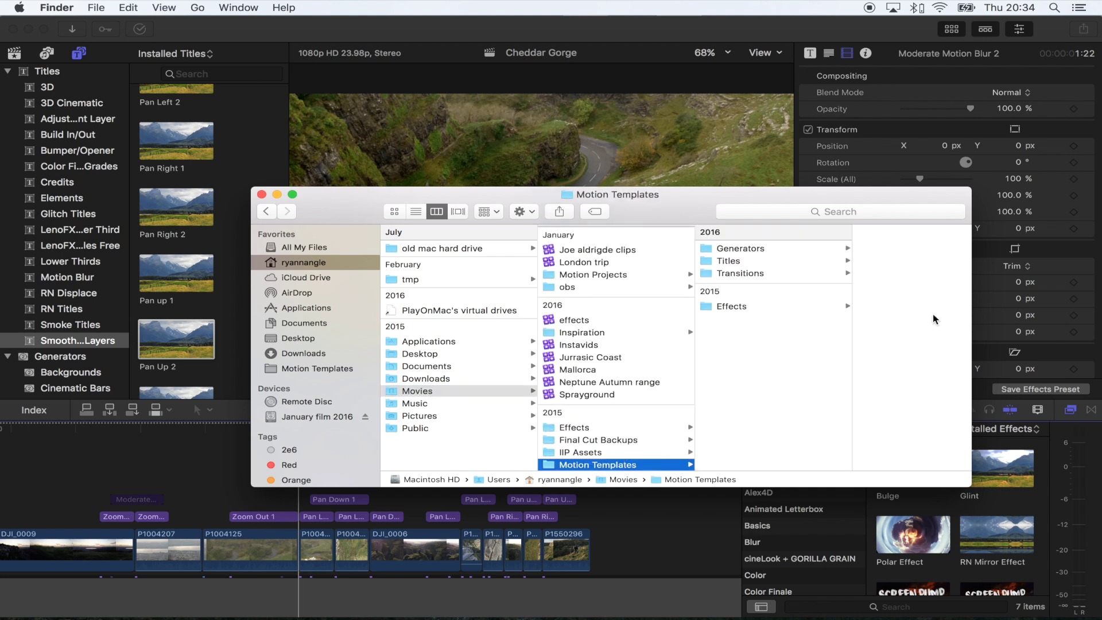
{"action": "left_click", "coordinate": [729, 261]}
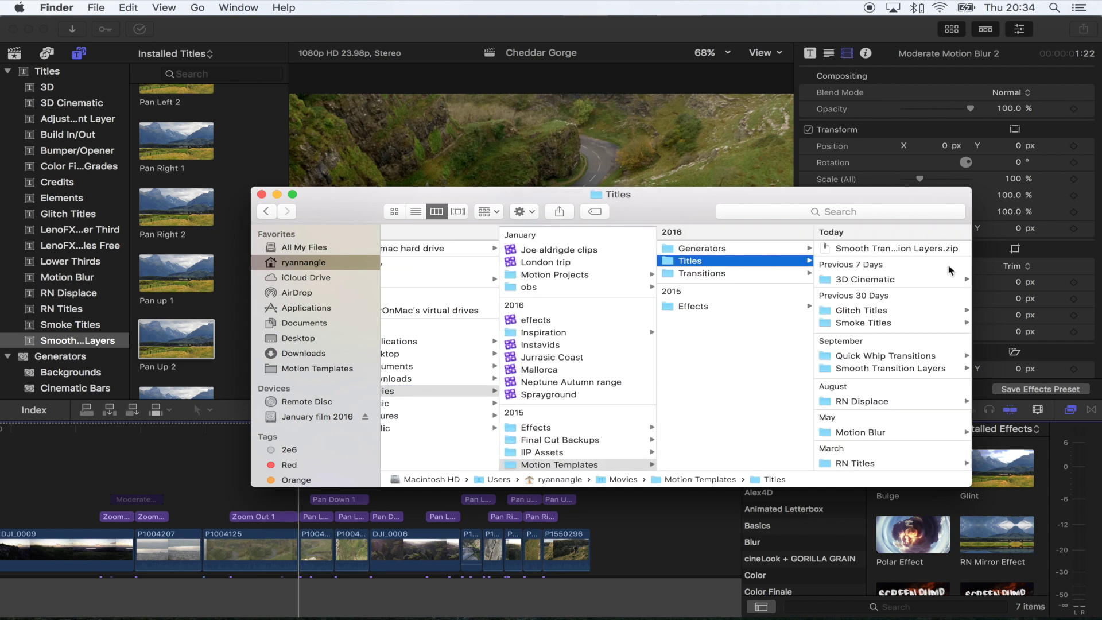
{"action": "scroll", "coordinate": [899, 251], "scroll_direction": "down", "scroll_amount": 3}
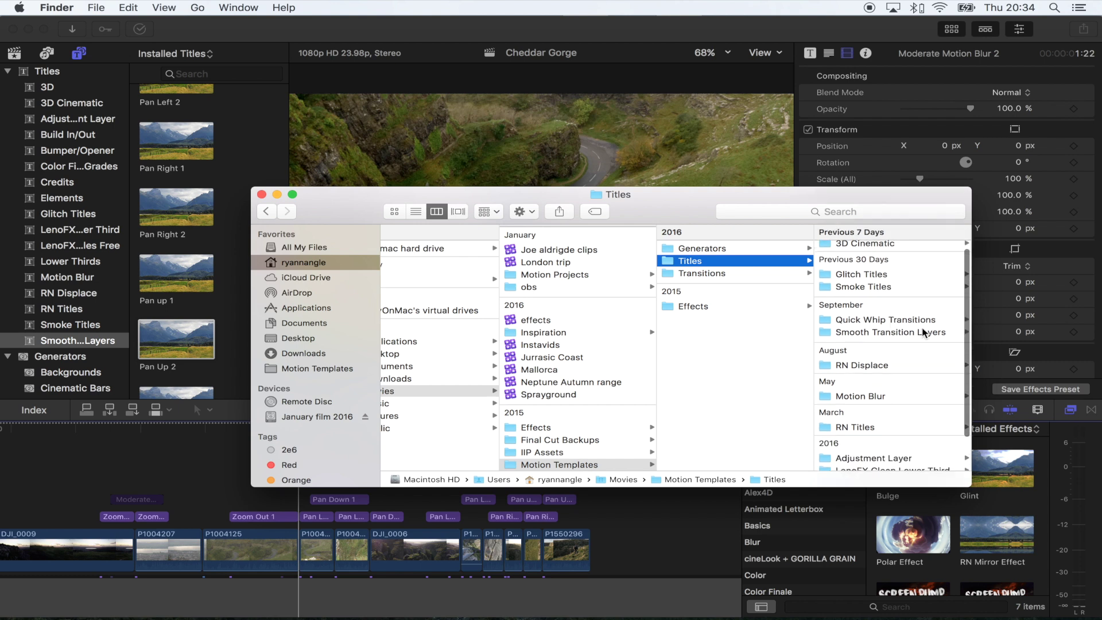
{"action": "left_click", "coordinate": [889, 333]}
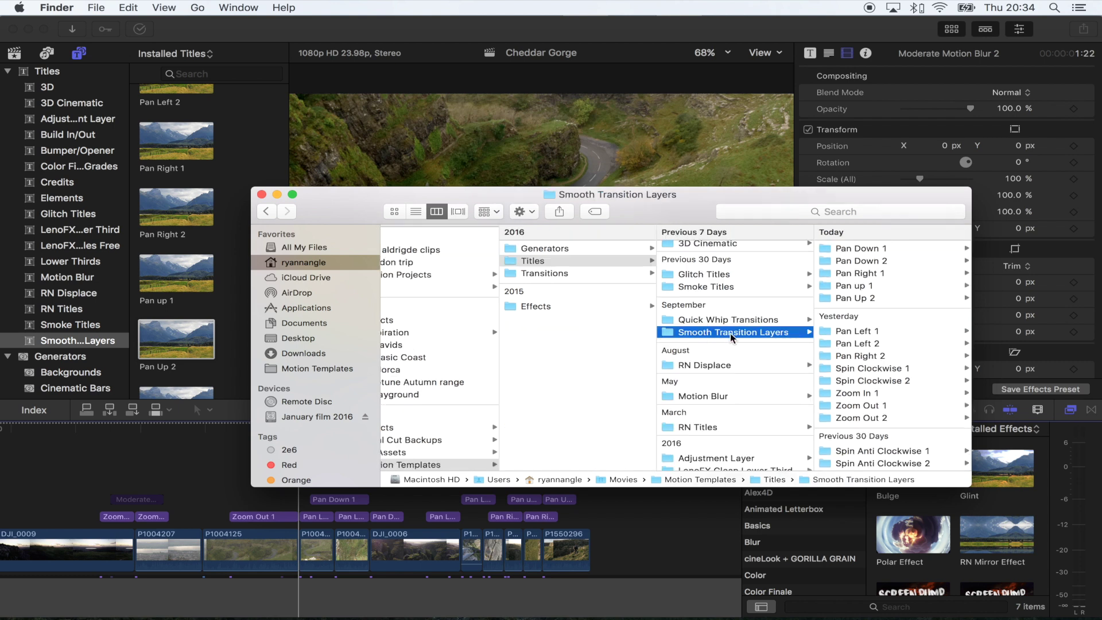
{"action": "key", "text": "super+w"}
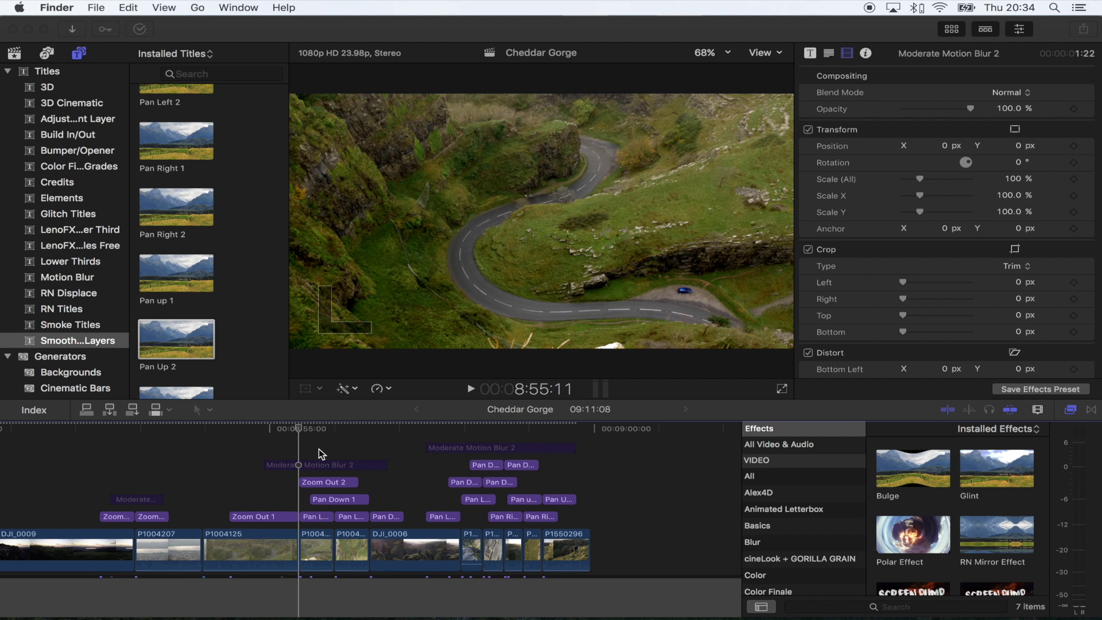
Step: Hide the title category list so the Smooth Transition Layers titles fill a wide grid
{"action": "scroll", "coordinate": [207, 258], "scroll_direction": "down", "scroll_amount": 10}
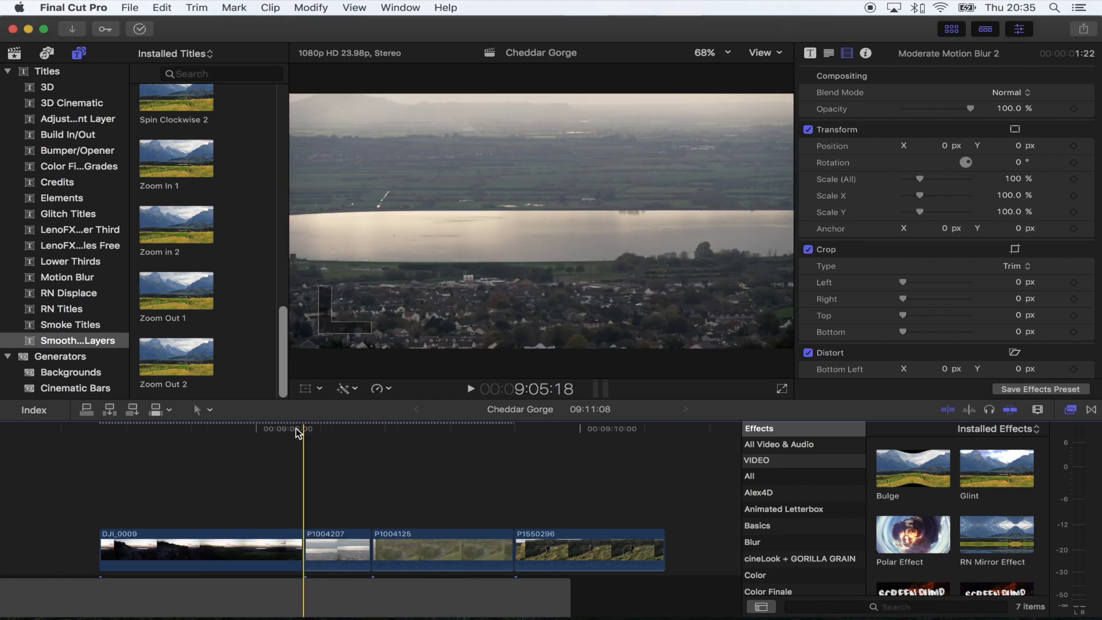
{"action": "left_click", "coordinate": [76, 53]}
{"action": "left_click", "coordinate": [78, 53]}
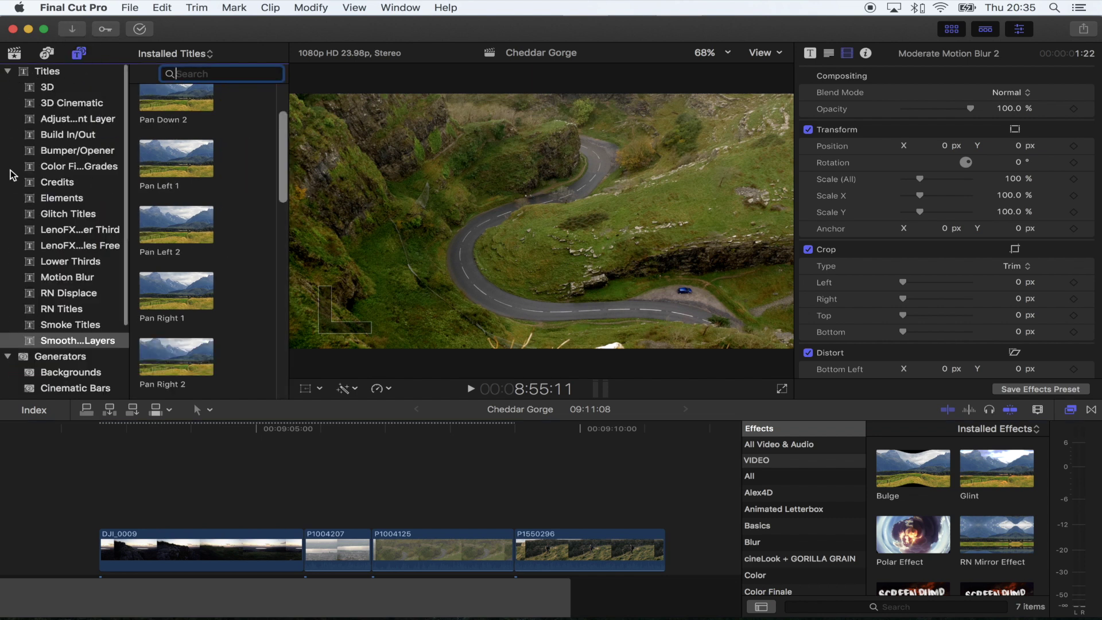
{"action": "scroll", "coordinate": [74, 303], "scroll_direction": "down", "scroll_amount": 1}
{"action": "scroll", "coordinate": [74, 303], "scroll_direction": "down", "scroll_amount": 2}
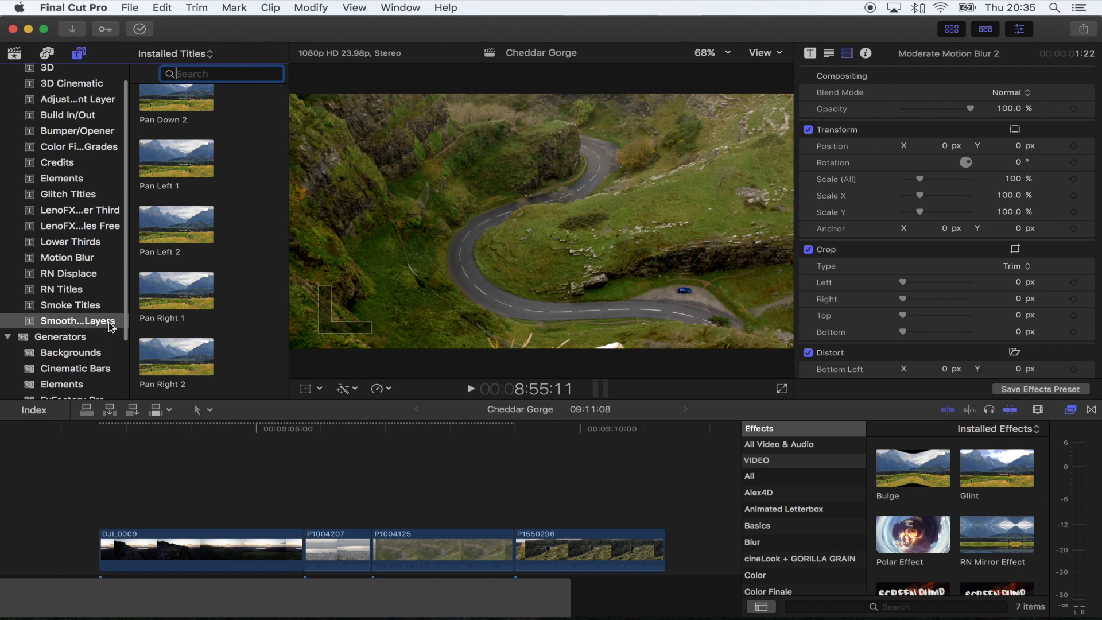
{"action": "key", "text": "super+grave"}
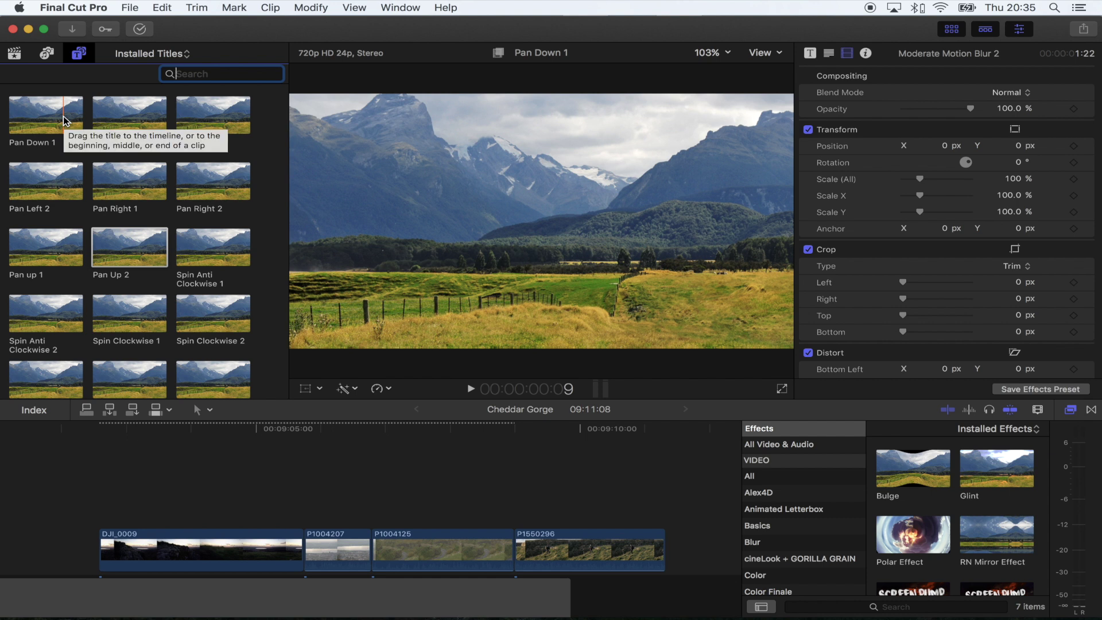
{"action": "left_click", "coordinate": [275, 498]}
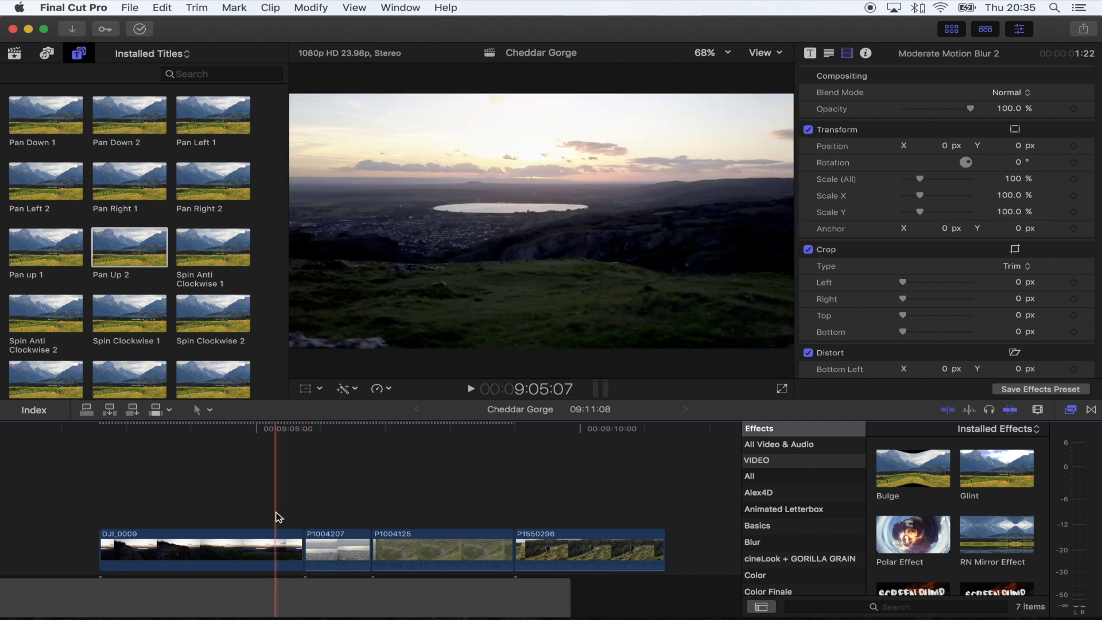
Step: Place Zoom In 1 over the end of DJ_0009 and Zoom in 2 right after it over P1004207
{"action": "left_click", "coordinate": [277, 517]}
{"action": "scroll", "coordinate": [162, 323], "scroll_direction": "down", "scroll_amount": 2}
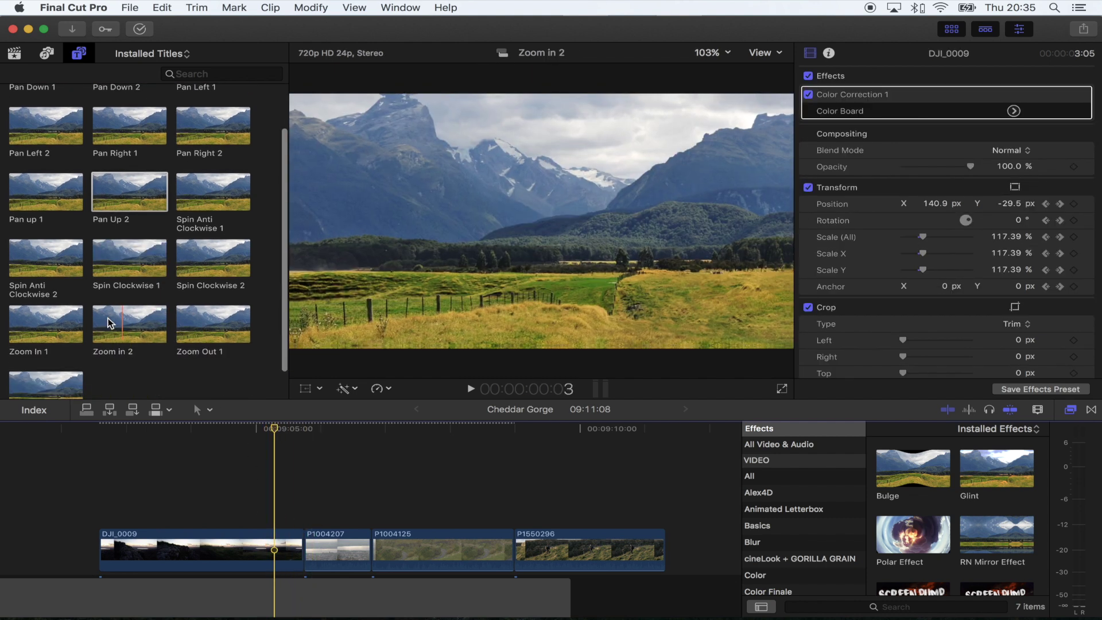
{"action": "left_click", "coordinate": [26, 333]}
{"action": "left_click_drag", "start_coordinate": [26, 333], "coordinate": [288, 516]}
{"action": "left_click", "coordinate": [293, 517]}
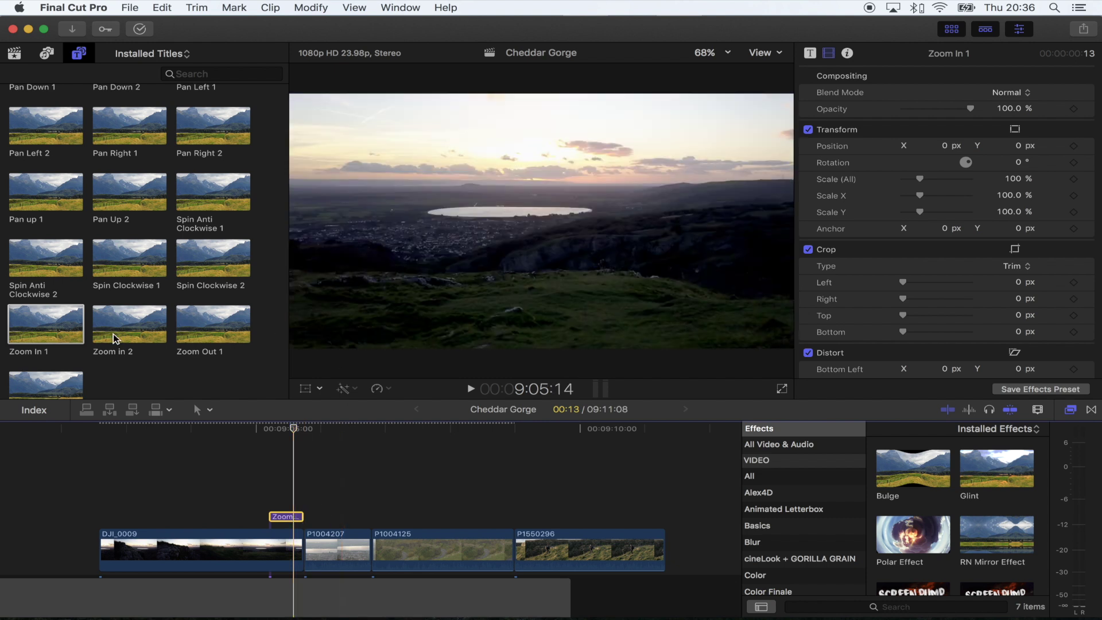
{"action": "left_click_drag", "start_coordinate": [129, 324], "coordinate": [322, 510]}
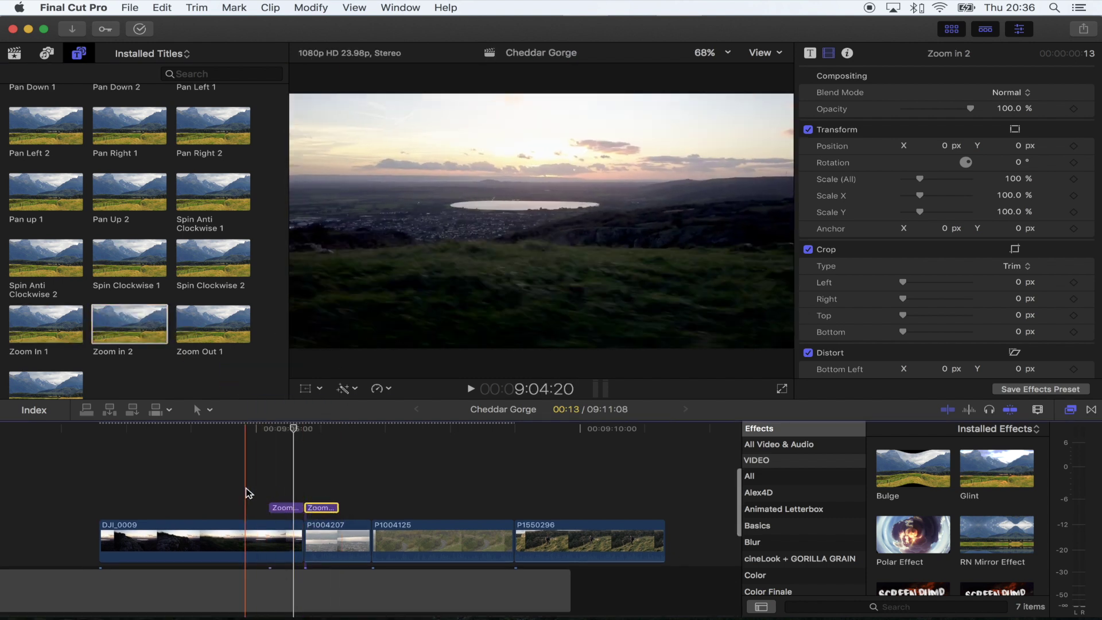
Step: Play back the new zoom transition across the DJ_0009/P1004207 cut
{"action": "key", "text": "space"}
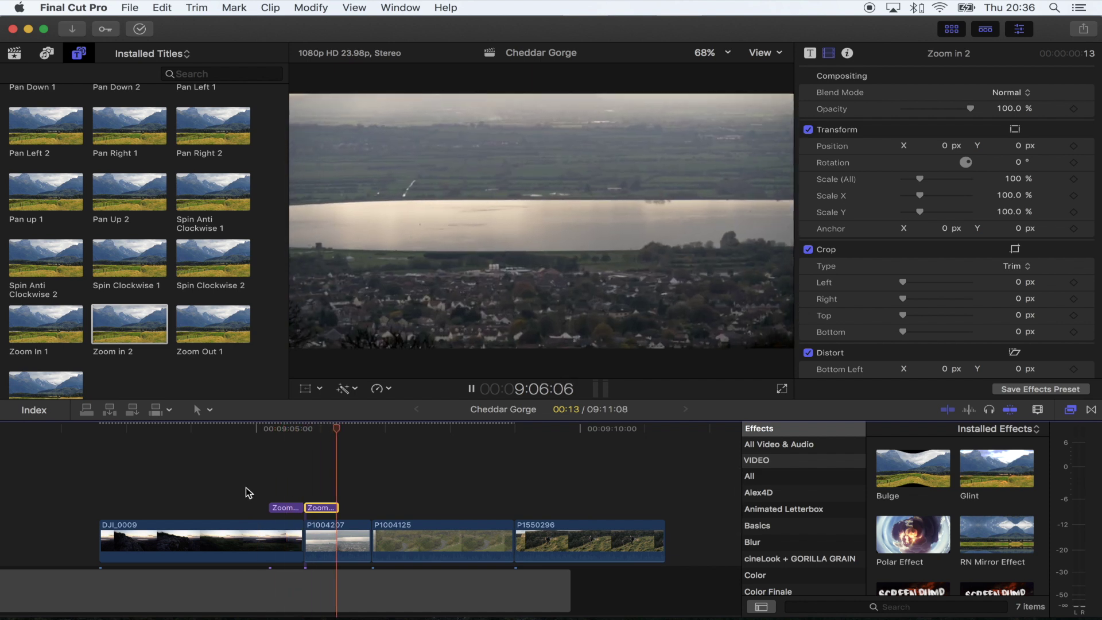
{"action": "key", "text": "space"}
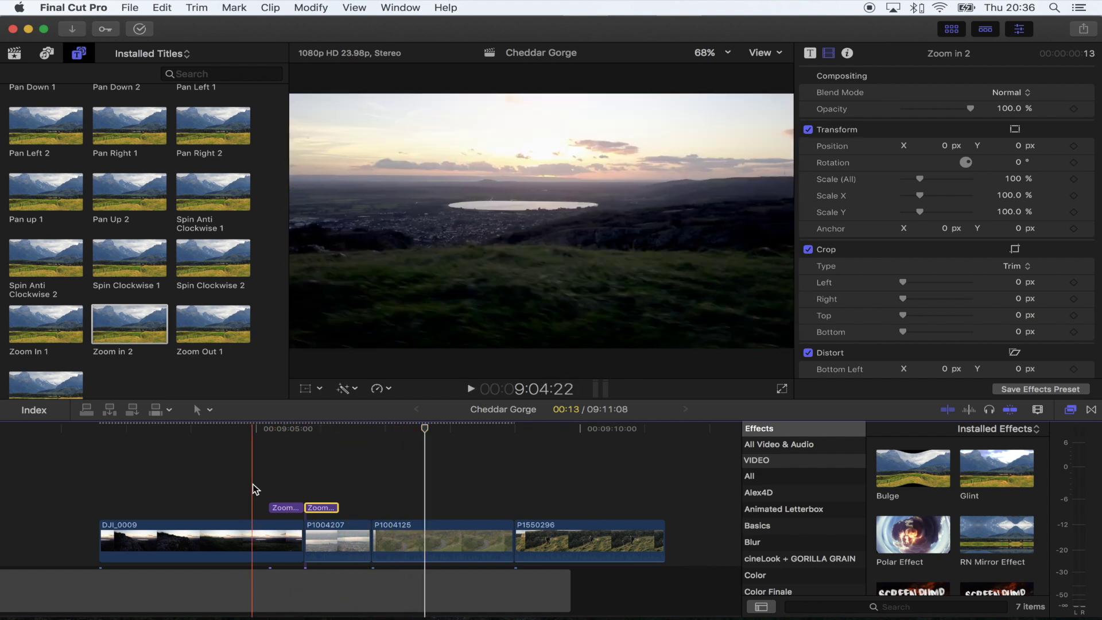
{"action": "key", "text": "space"}
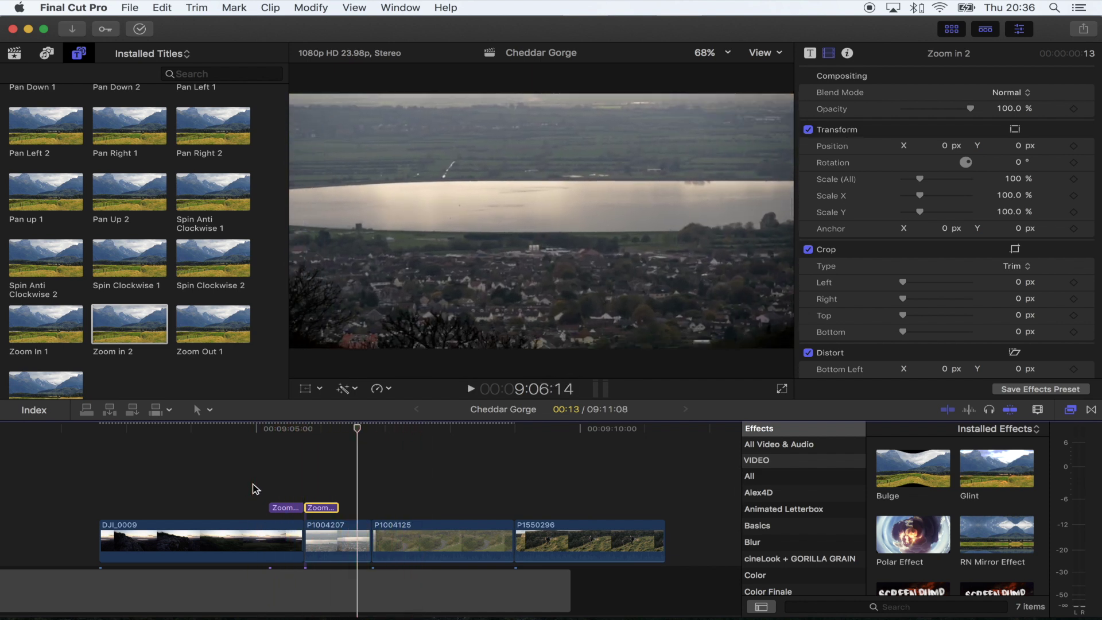
{"action": "left_click", "coordinate": [254, 486]}
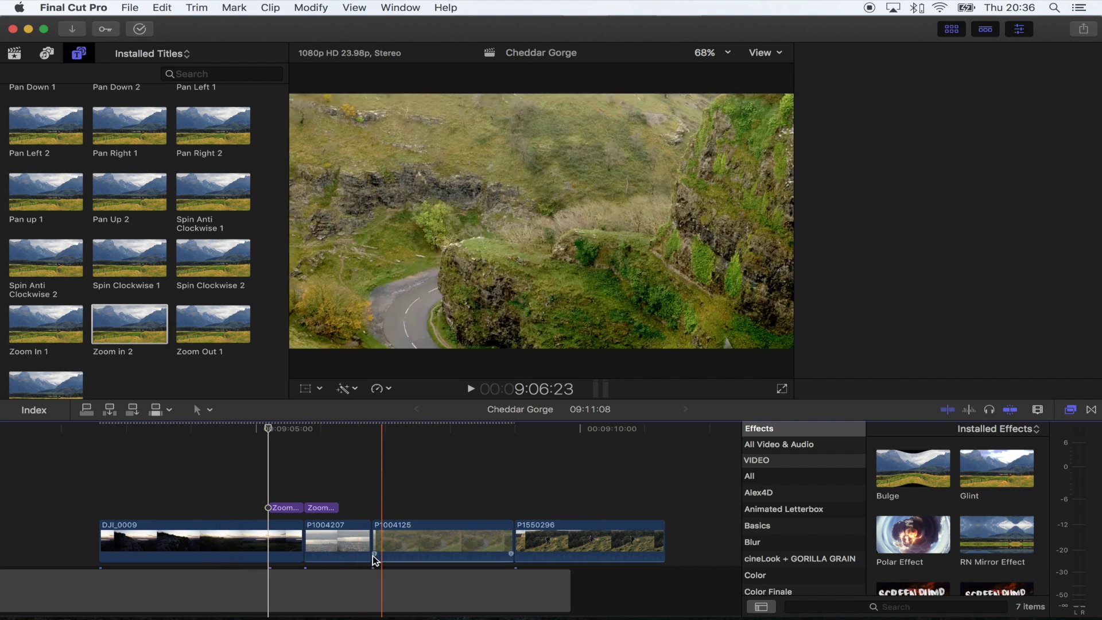
{"action": "left_click", "coordinate": [347, 556]}
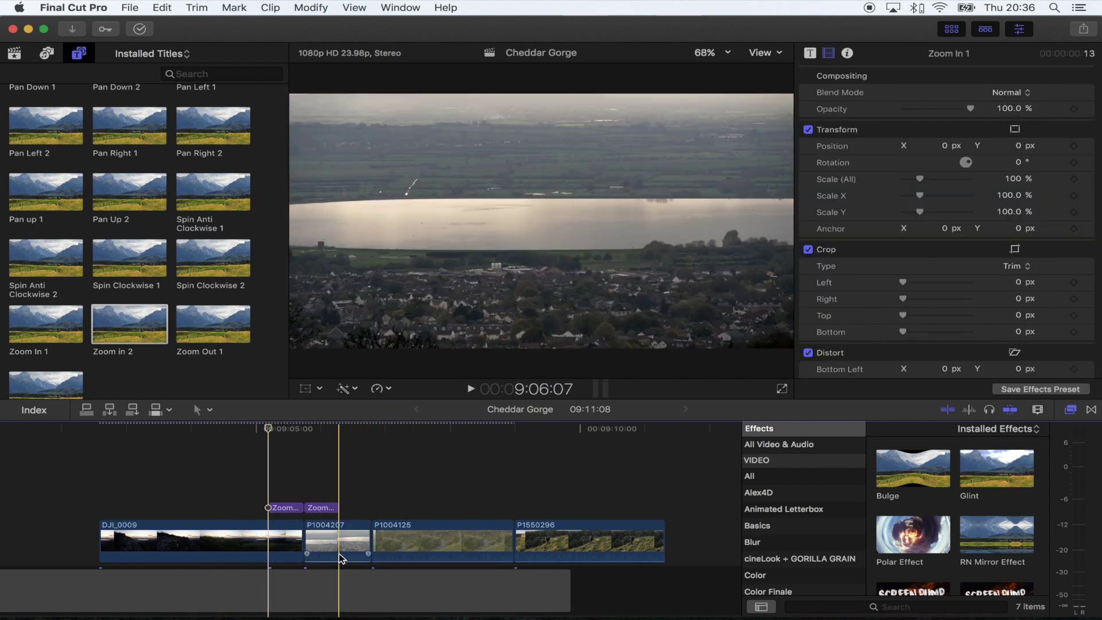
{"action": "left_click", "coordinate": [287, 471]}
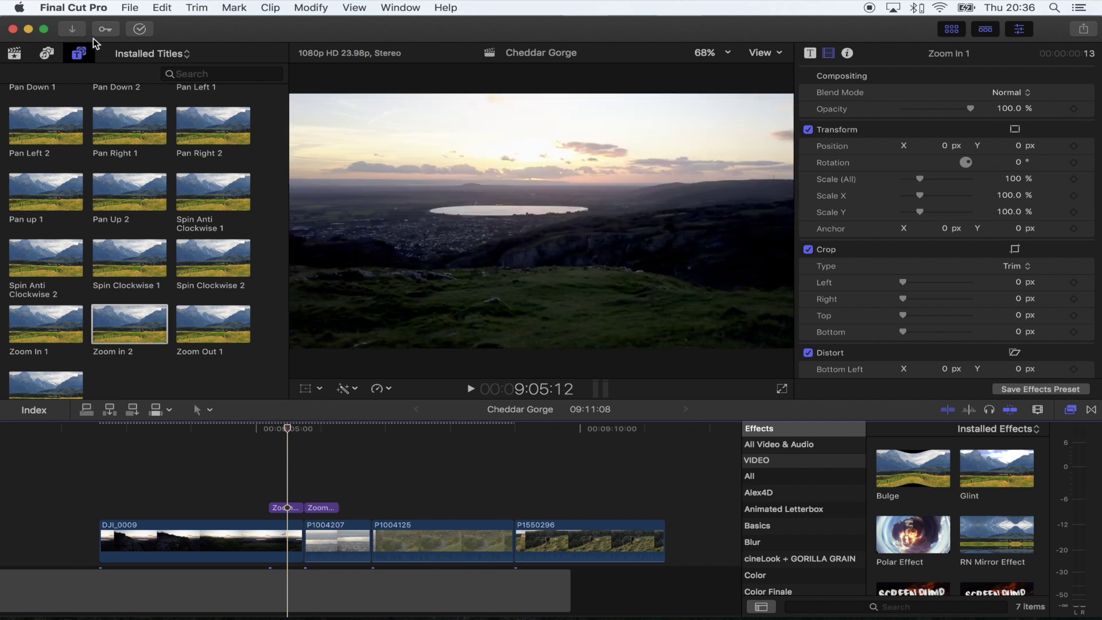
Step: Add the Moderate Motion Blur 2 title from Motion Blur above the zoom titles
{"action": "left_click", "coordinate": [85, 52]}
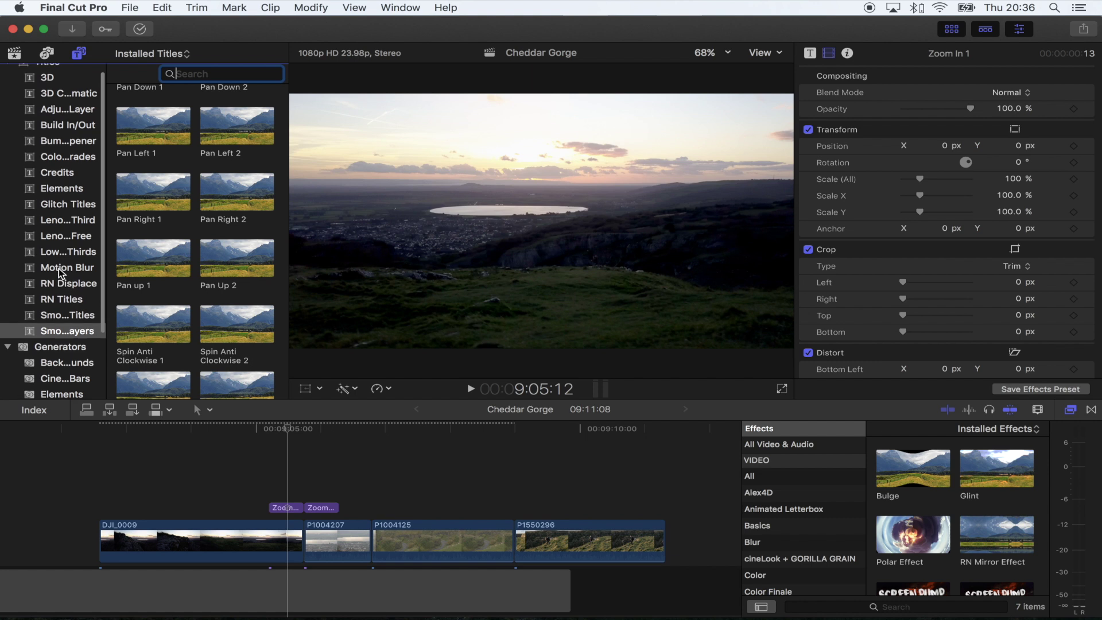
{"action": "left_click", "coordinate": [59, 268]}
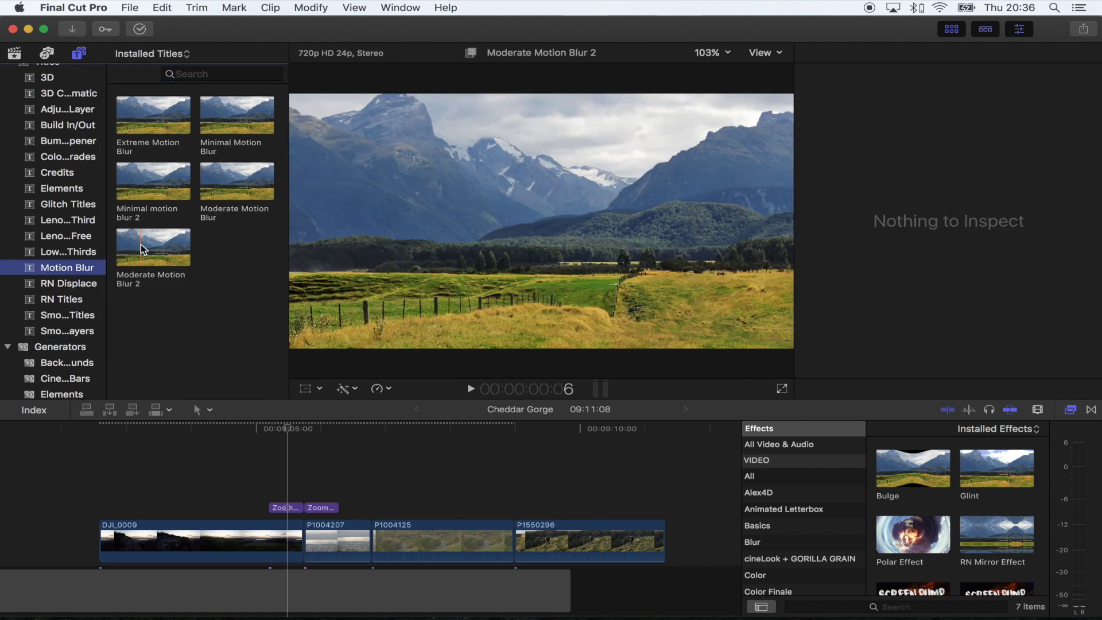
{"action": "left_click_drag", "start_coordinate": [137, 241], "coordinate": [305, 491]}
Step: Zoom the timeline around the first cut and play back the blurred zoom transition
{"action": "key", "text": "super+equal"}
{"action": "left_click", "coordinate": [319, 428]}
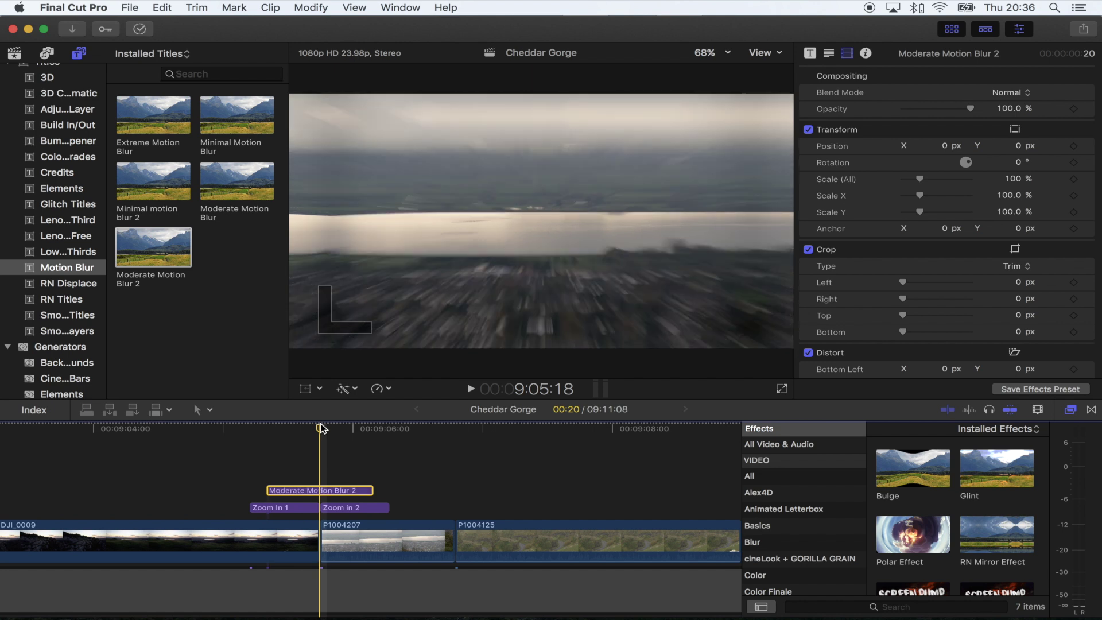
{"action": "key", "text": "space"}
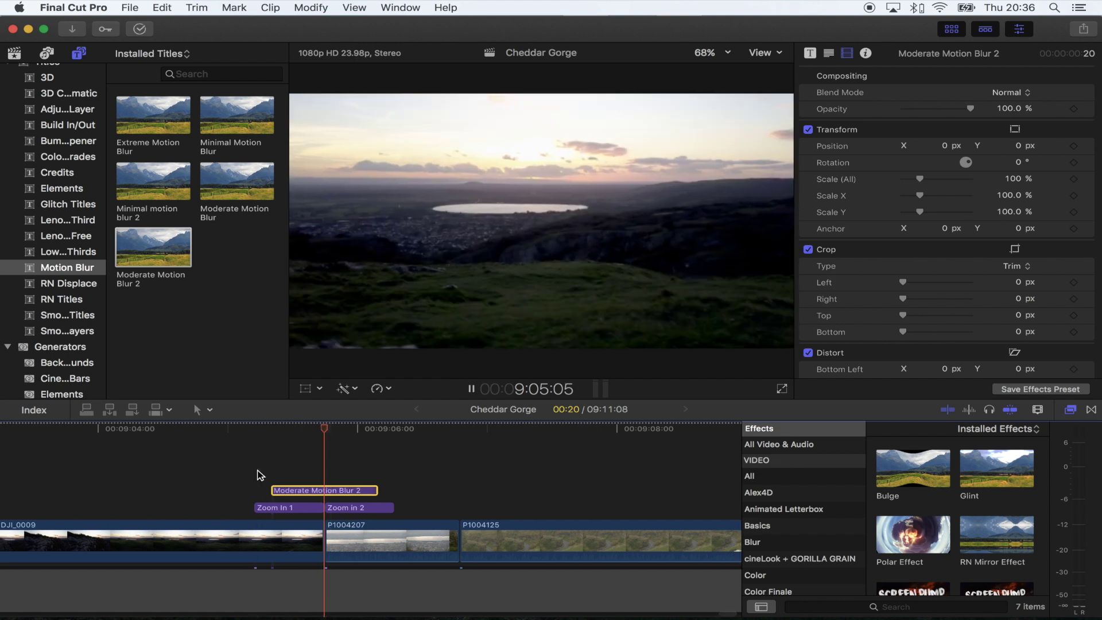
{"action": "key", "text": "space"}
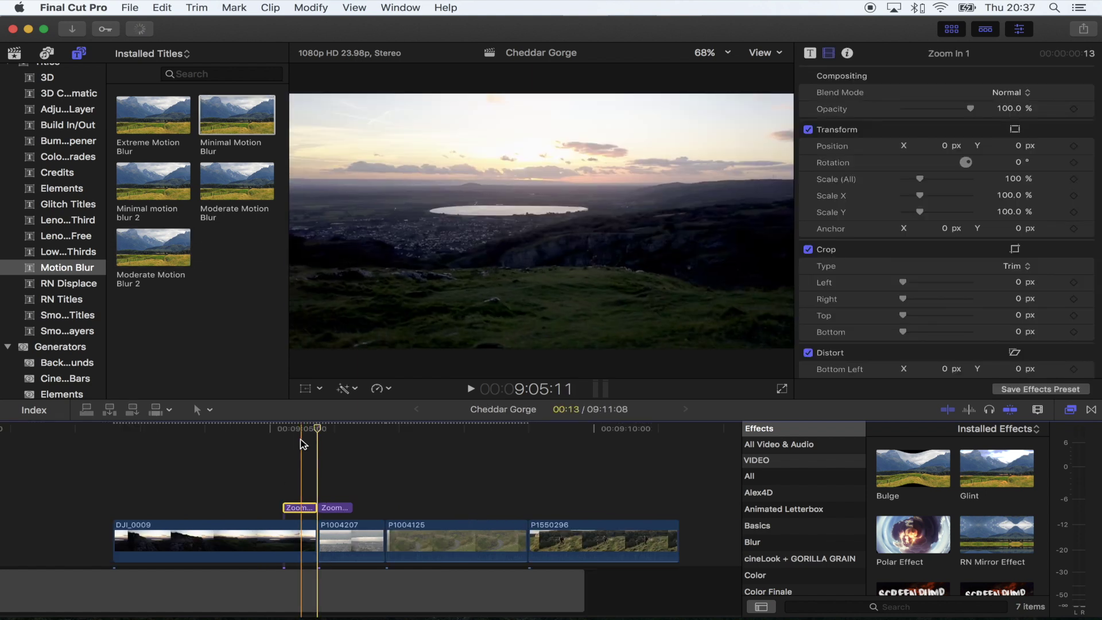
{"action": "left_click", "coordinate": [303, 444]}
Step: Vary Zoom In 1's Zoom Amount between 0 and 100 while previewing, settling at 67.7
{"action": "left_click", "coordinate": [809, 53]}
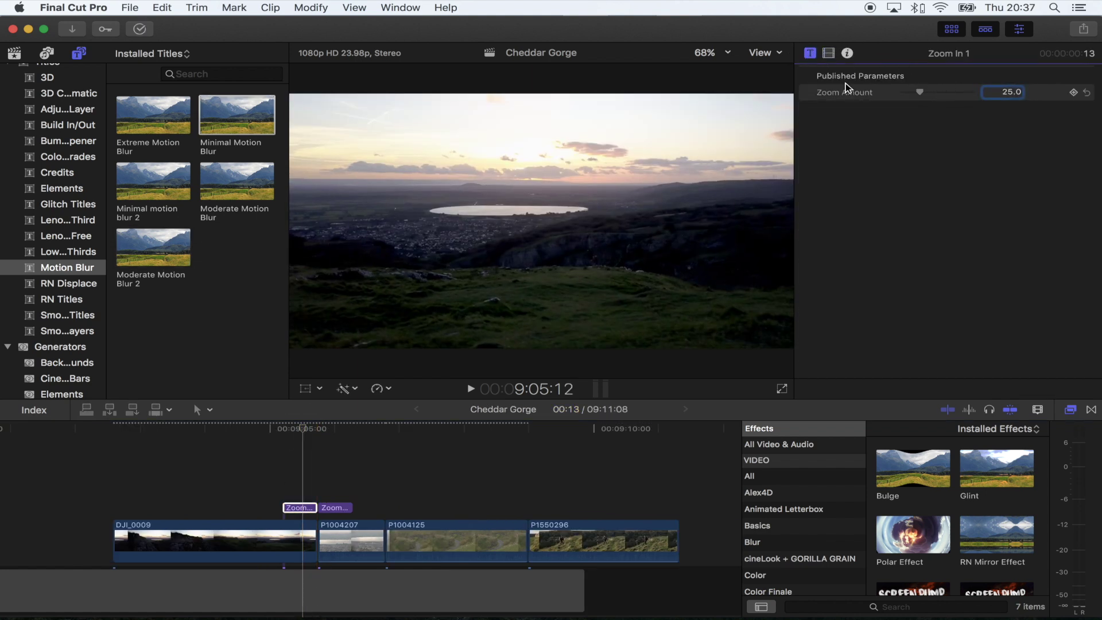
{"action": "left_click_drag", "start_coordinate": [947, 97], "coordinate": [849, 104]}
{"action": "left_click", "coordinate": [308, 432]}
{"action": "left_click", "coordinate": [314, 429]}
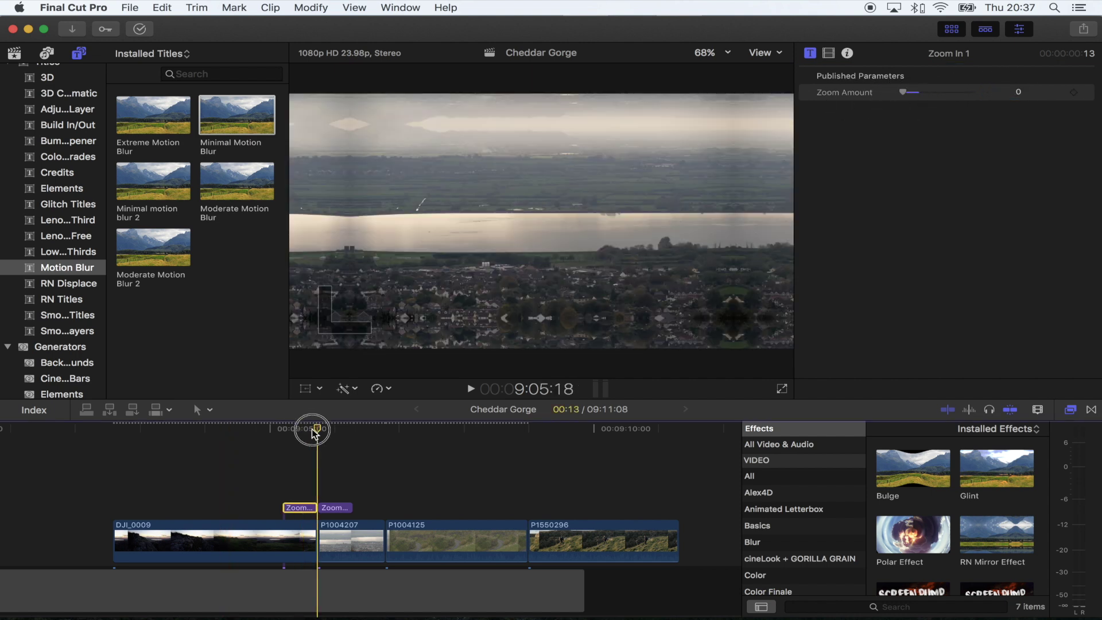
{"action": "left_click_drag", "start_coordinate": [943, 95], "coordinate": [1000, 110]}
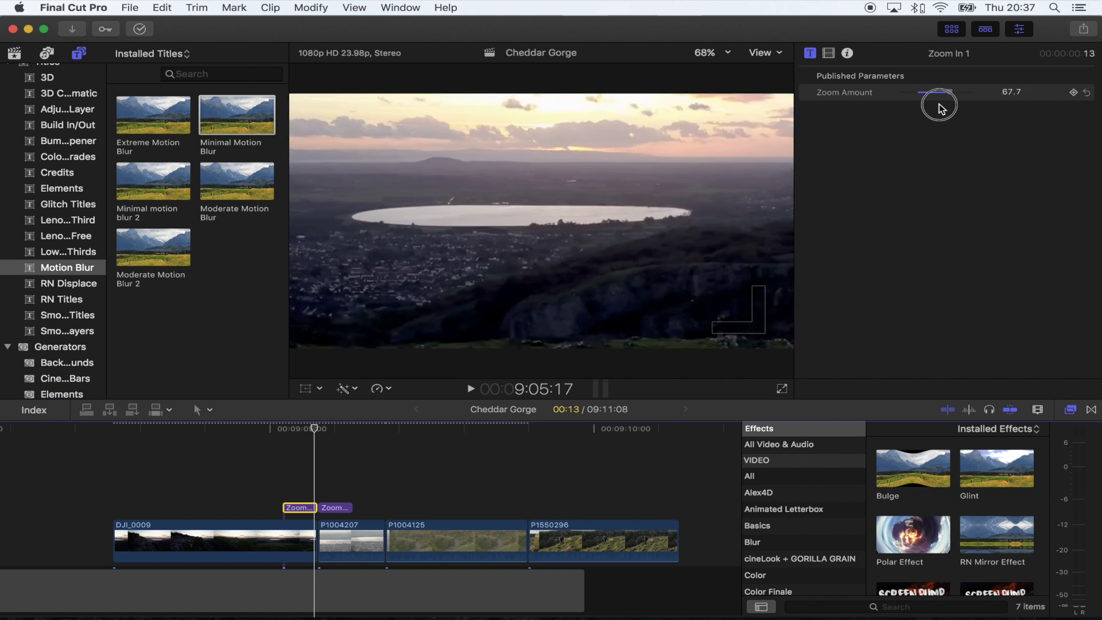
{"action": "scroll", "coordinate": [347, 484], "scroll_direction": "right", "scroll_amount": 5}
{"action": "left_click", "coordinate": [377, 477]}
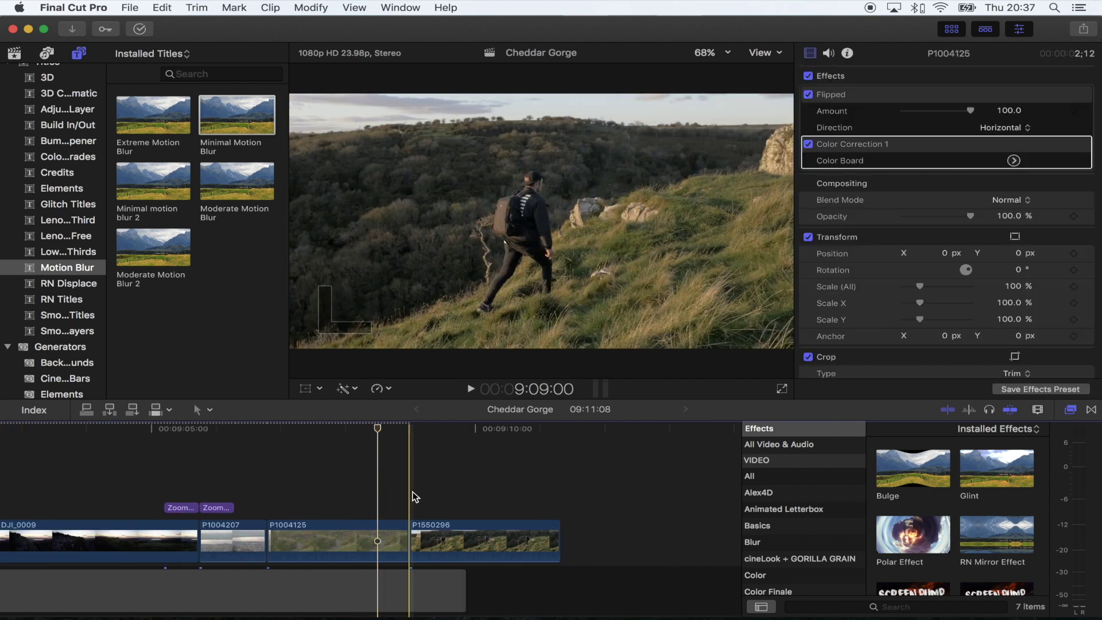
Step: Place Zoom In 1 over the end of P1004125 and Zoom in 2 over the start of P1550296
{"action": "left_click", "coordinate": [411, 494]}
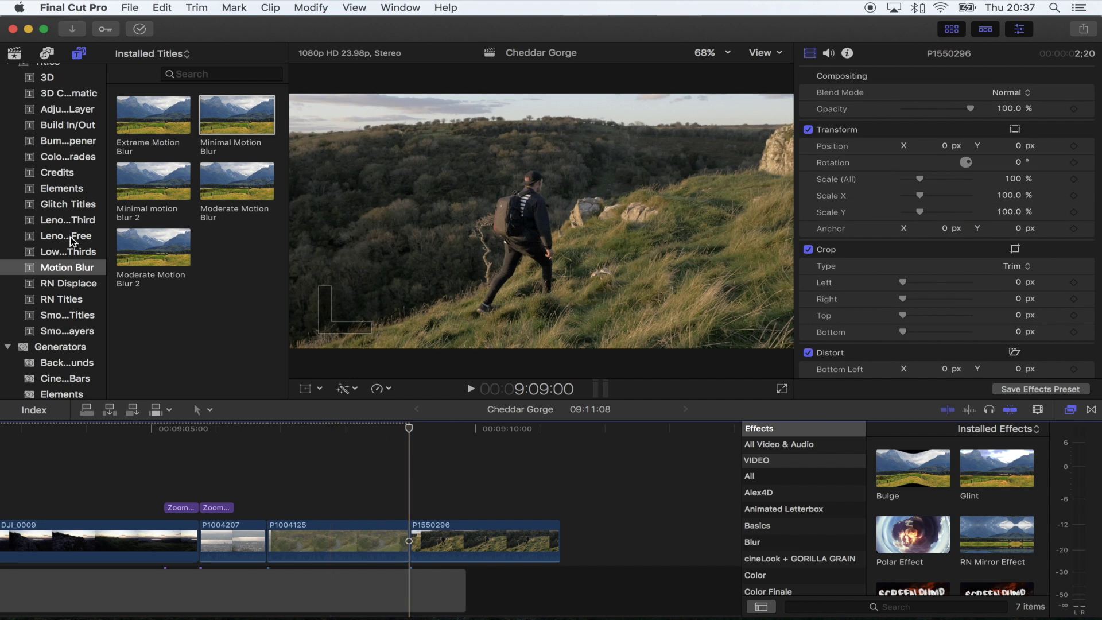
{"action": "left_click", "coordinate": [74, 331]}
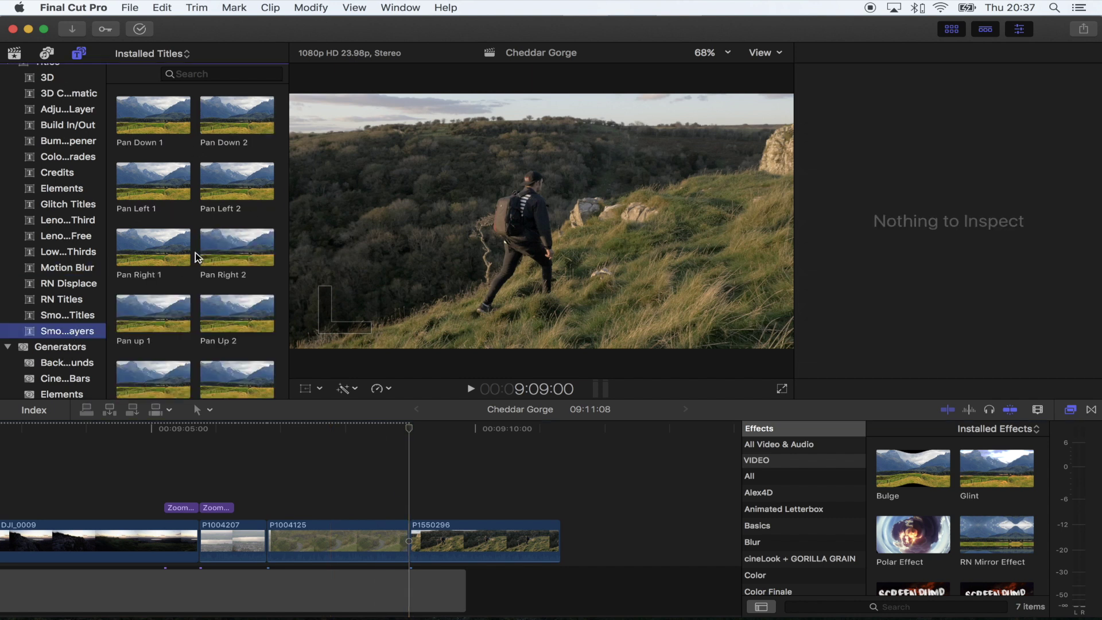
{"action": "scroll", "coordinate": [197, 257], "scroll_direction": "down", "scroll_amount": 2}
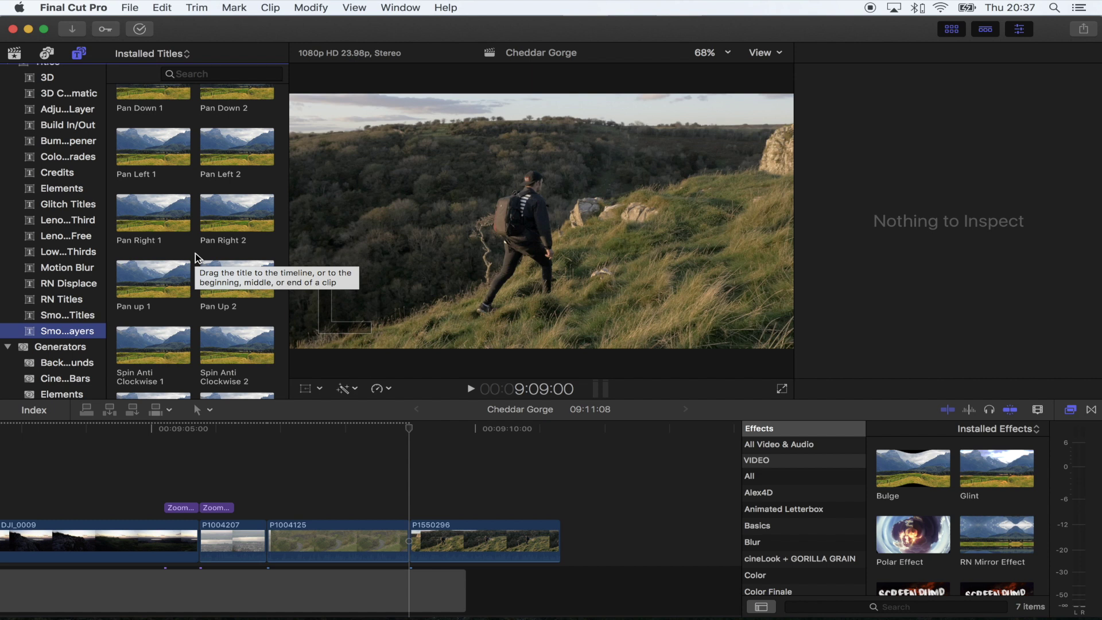
{"action": "scroll", "coordinate": [186, 306], "scroll_direction": "down", "scroll_amount": 1}
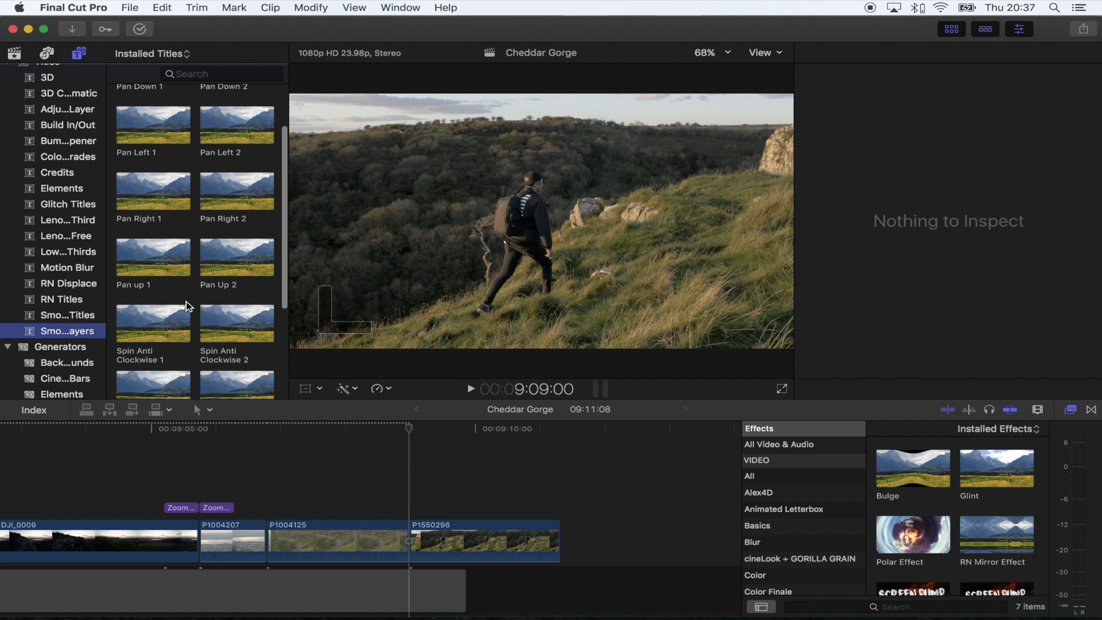
{"action": "scroll", "coordinate": [186, 306], "scroll_direction": "down", "scroll_amount": 6}
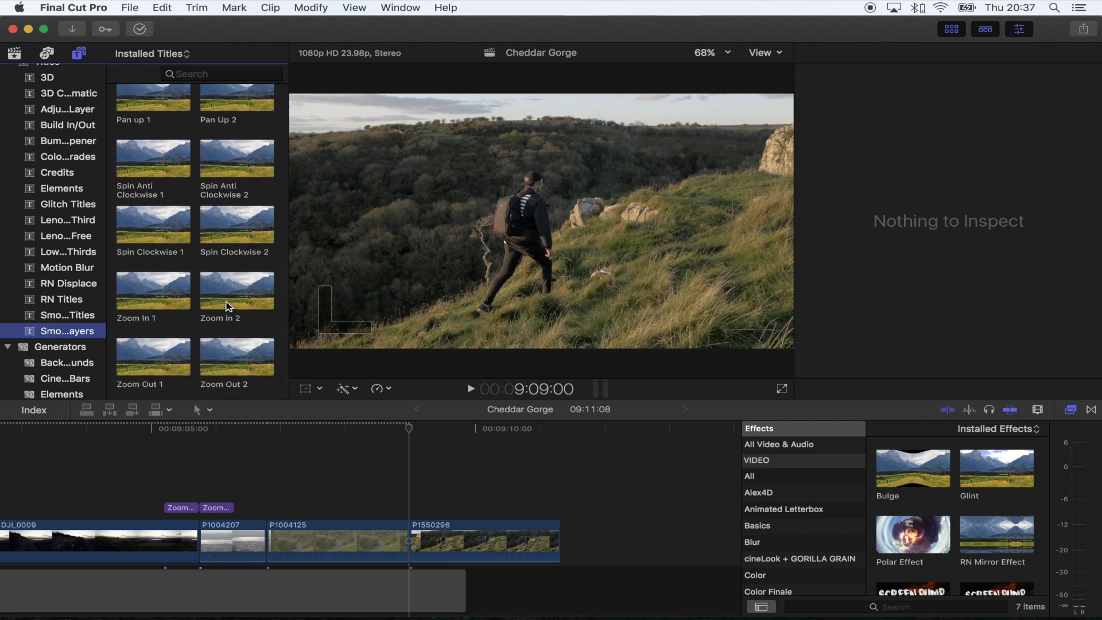
{"action": "left_click_drag", "start_coordinate": [152, 291], "coordinate": [379, 505]}
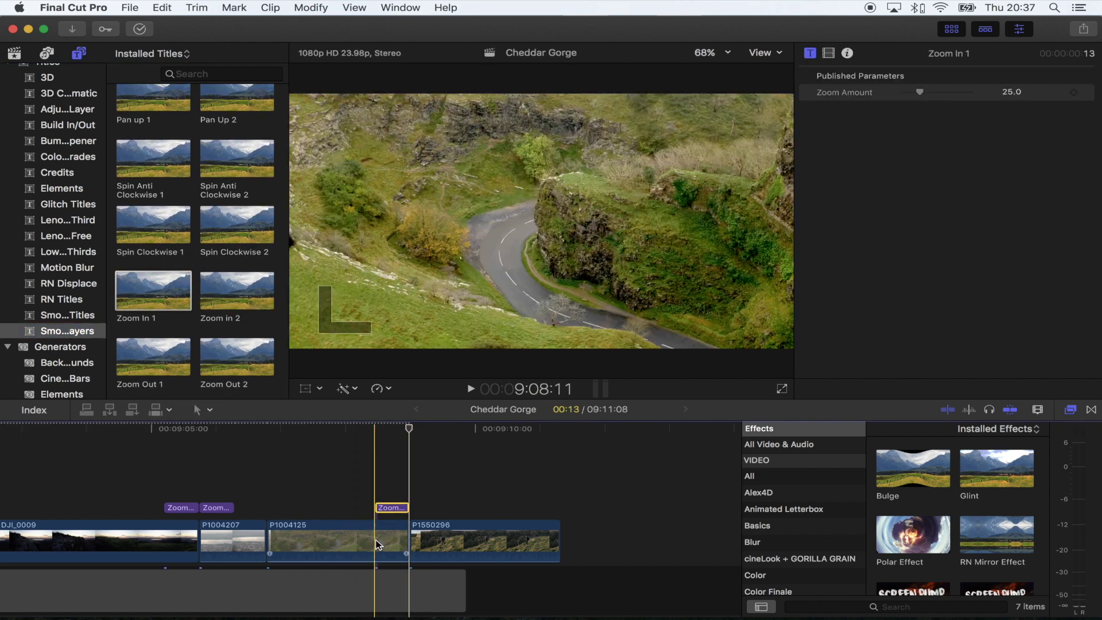
{"action": "left_click_drag", "start_coordinate": [237, 292], "coordinate": [424, 502]}
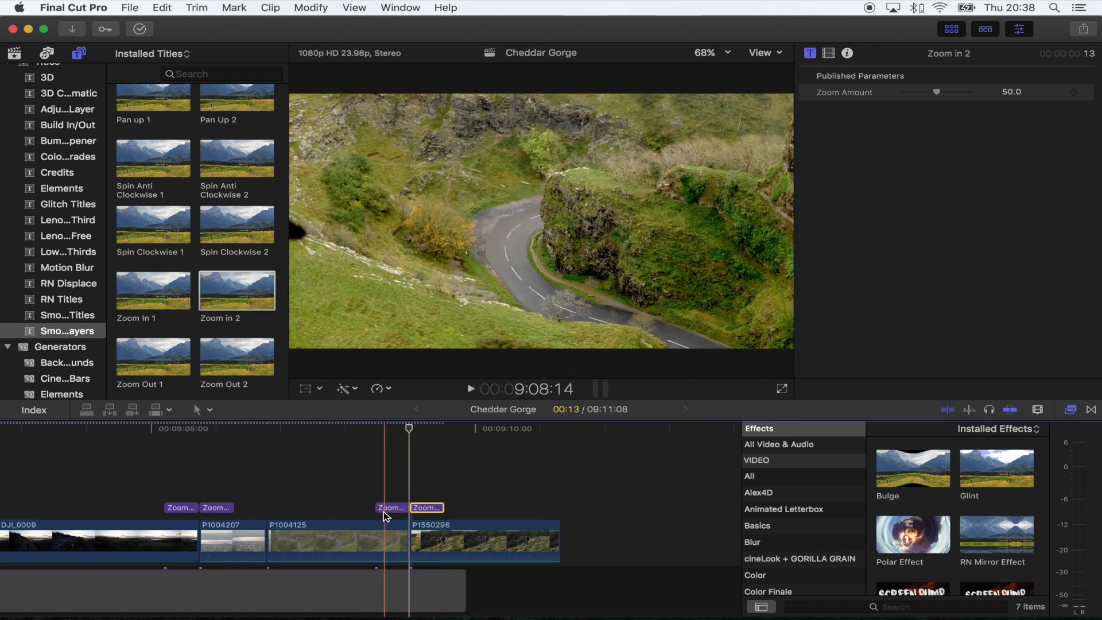
Step: Play back the new zoom transition at the second cut
{"action": "key", "text": "space"}
{"action": "key", "text": "space"}
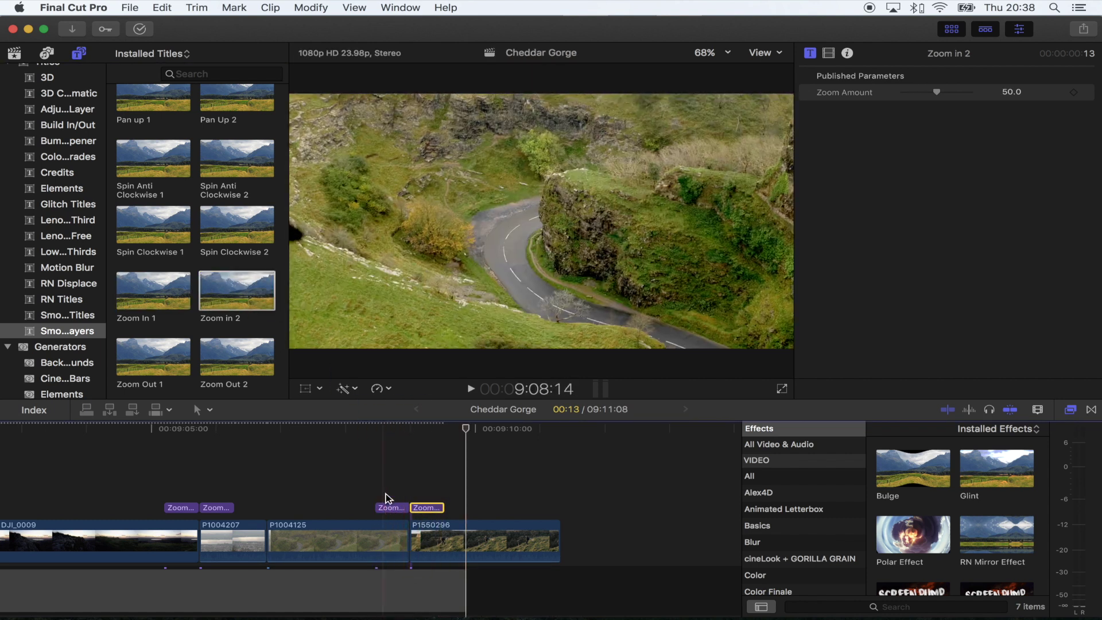
{"action": "left_click", "coordinate": [388, 430]}
{"action": "scroll", "coordinate": [193, 224], "scroll_direction": "up", "scroll_amount": 5}
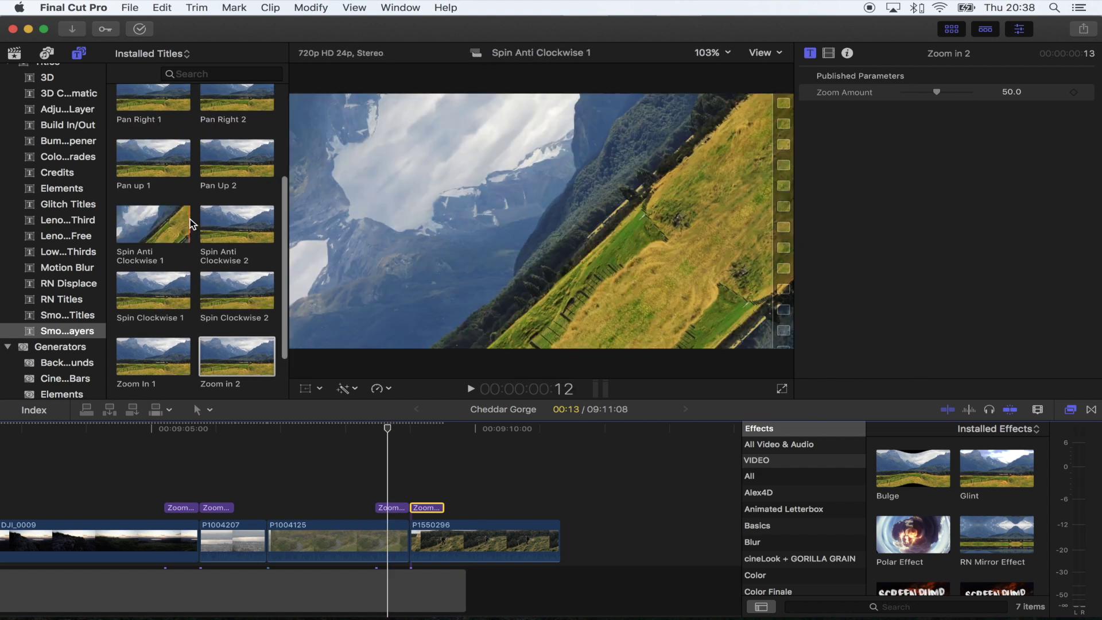
{"action": "scroll", "coordinate": [192, 224], "scroll_direction": "down", "scroll_amount": 5}
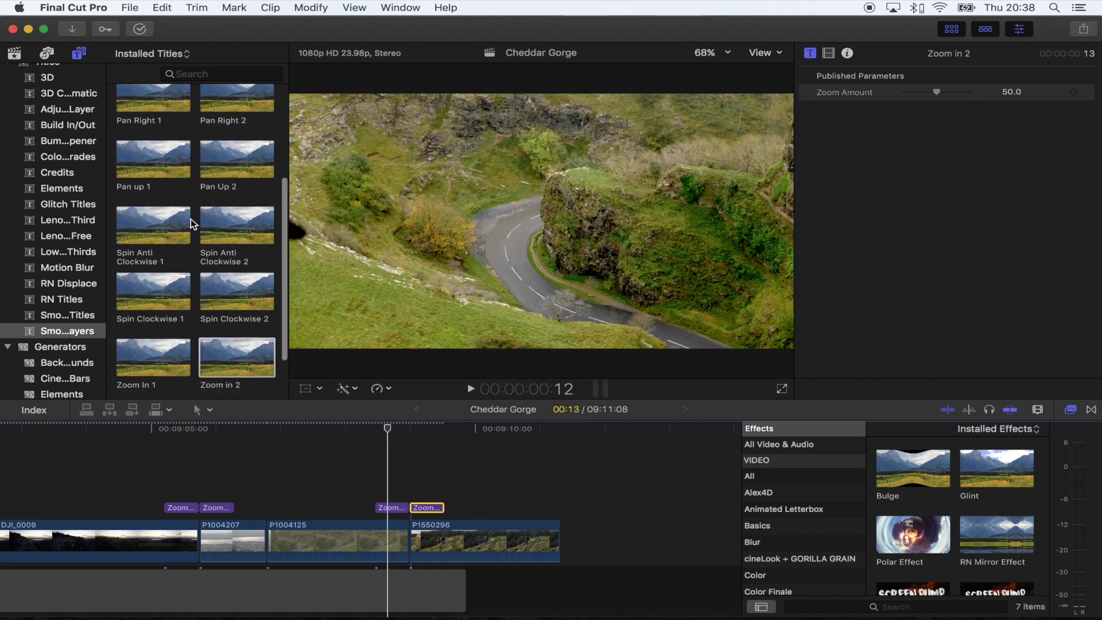
Step: Stack Spin Clockwise 1 and 2 above the second cut's zoom titles, with Moderate Motion Blur 2 on top
{"action": "left_click_drag", "start_coordinate": [152, 284], "coordinate": [374, 487]}
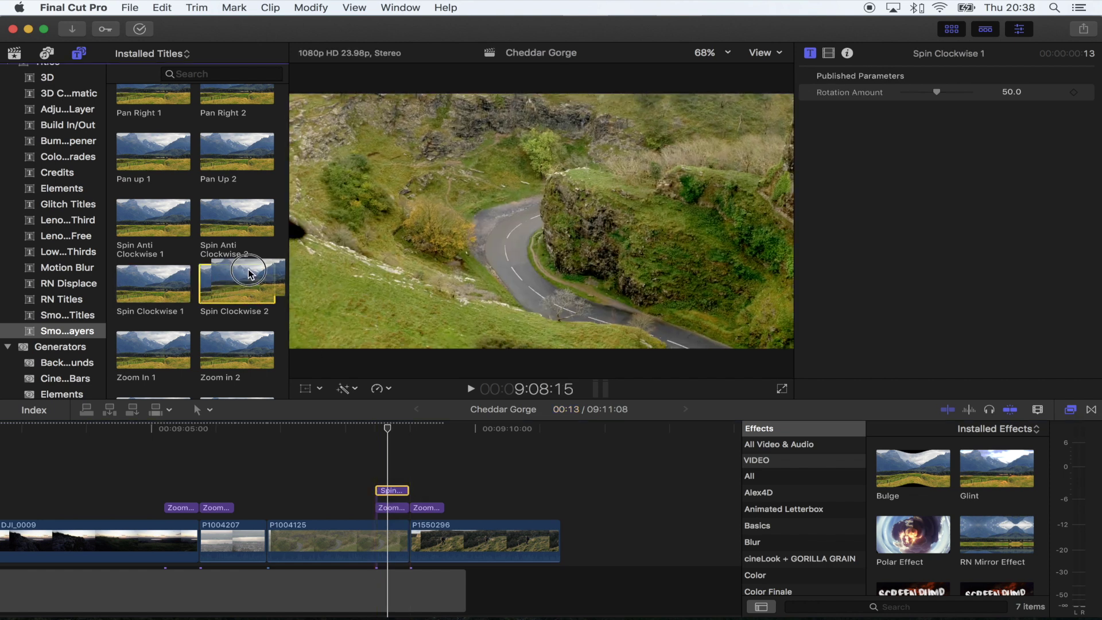
{"action": "left_click_drag", "start_coordinate": [422, 459], "coordinate": [419, 479]}
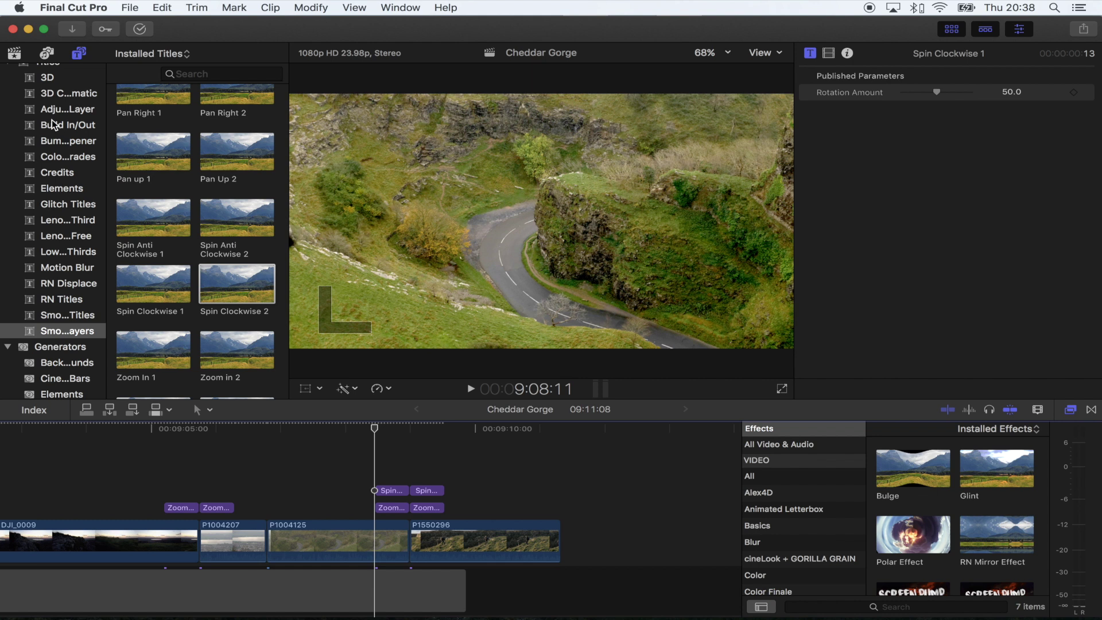
{"action": "left_click", "coordinate": [71, 268]}
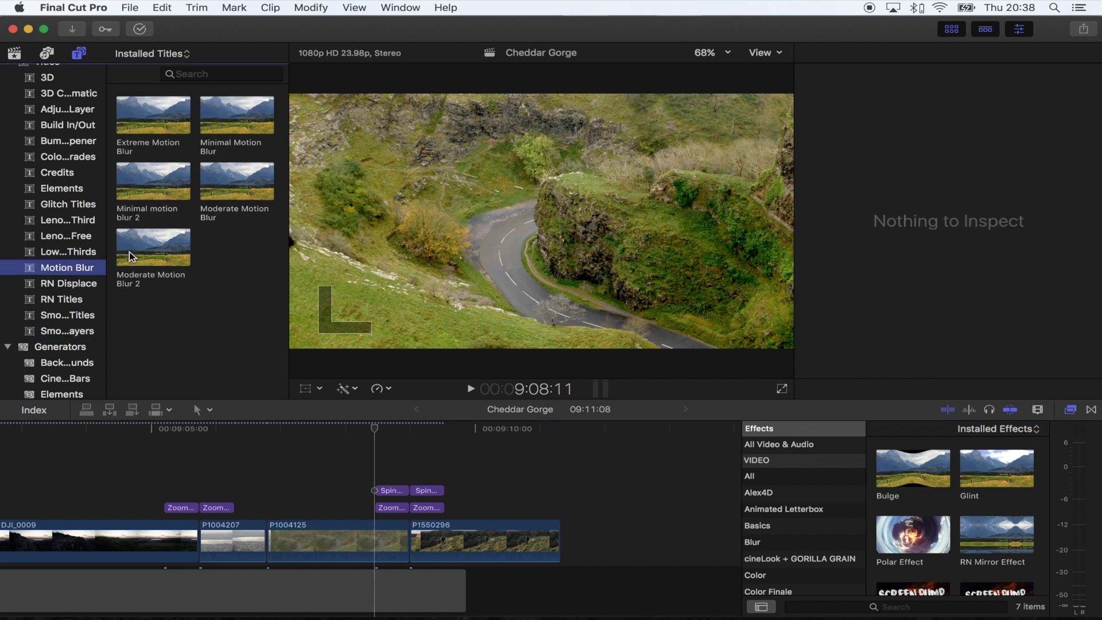
{"action": "left_click_drag", "start_coordinate": [131, 256], "coordinate": [391, 473]}
Step: Zoom the timeline on the second cut and replay the zoom, spin and blur transition several times
{"action": "key", "text": "cmd+equal"}
{"action": "left_click", "coordinate": [412, 428]}
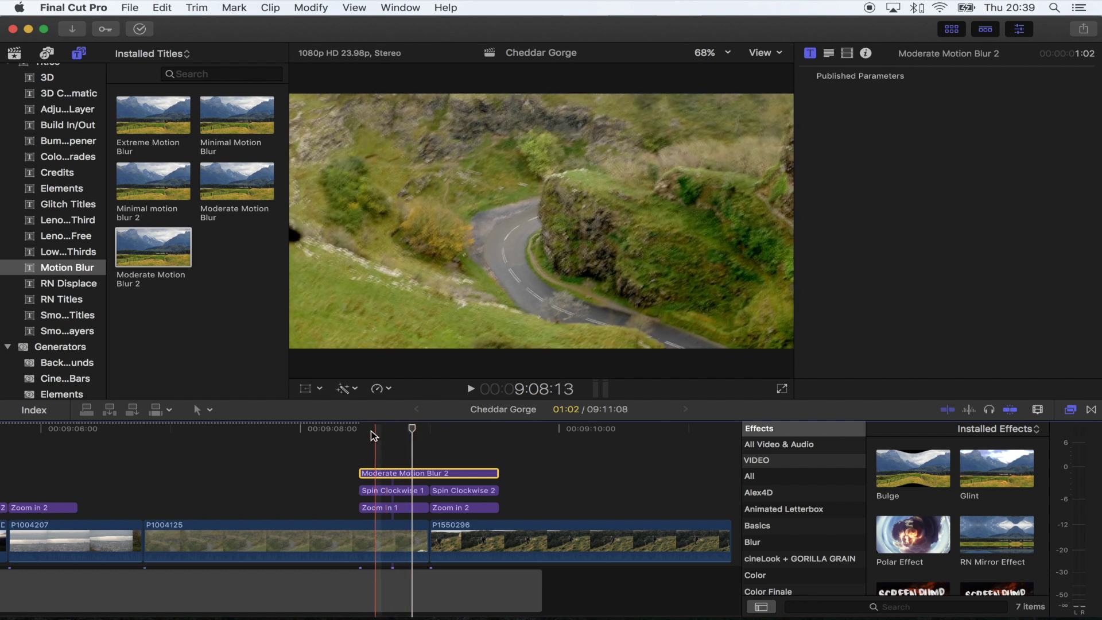
{"action": "key", "text": "space"}
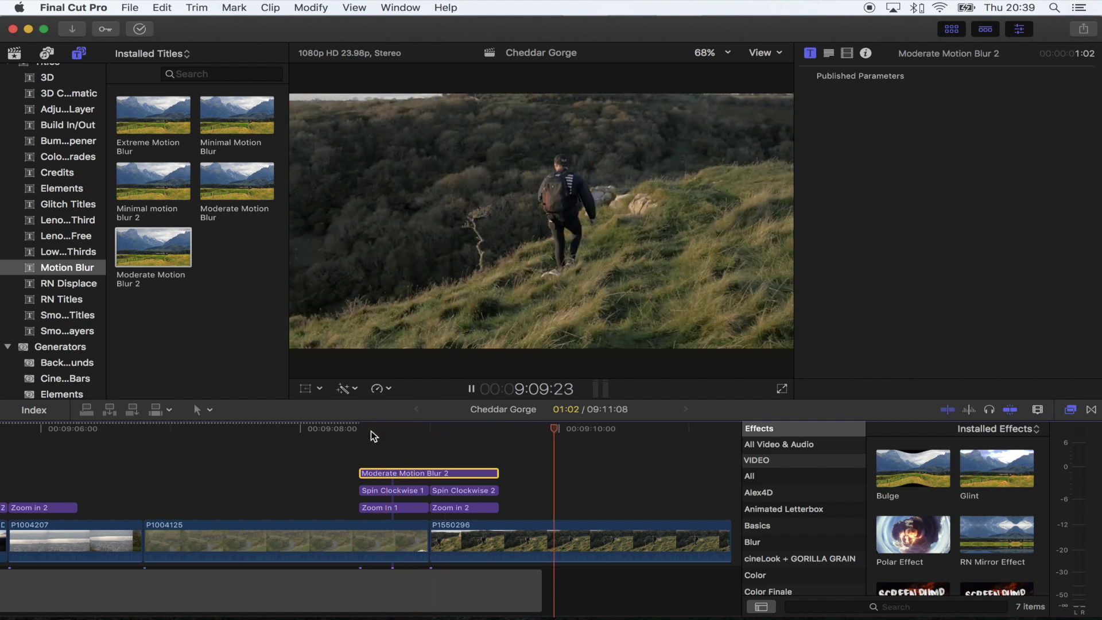
{"action": "left_click", "coordinate": [360, 442]}
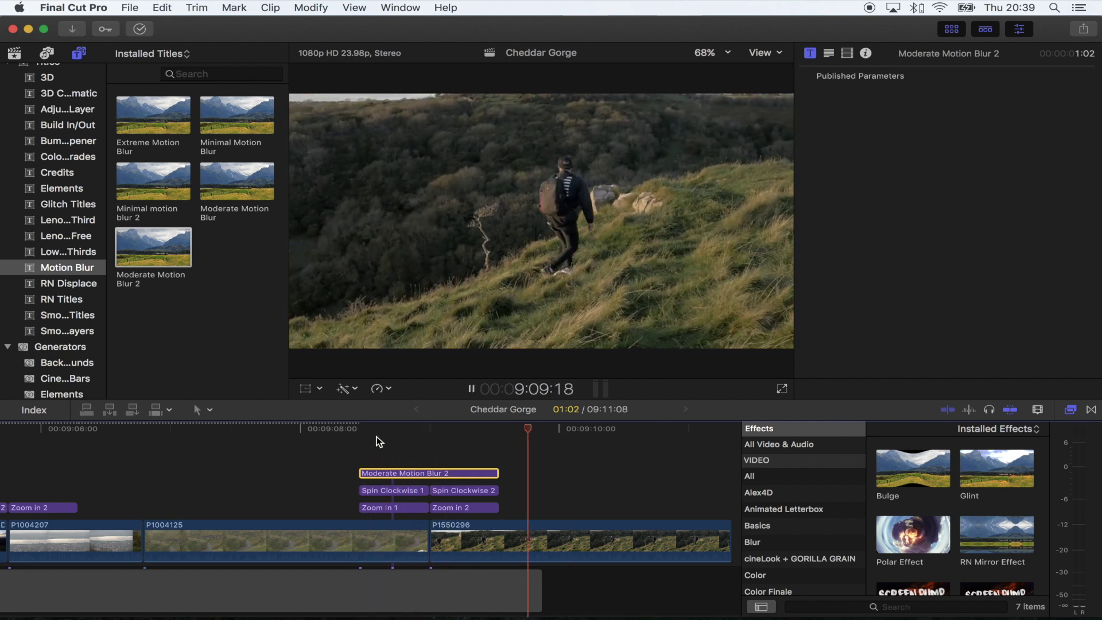
{"action": "key", "text": "space"}
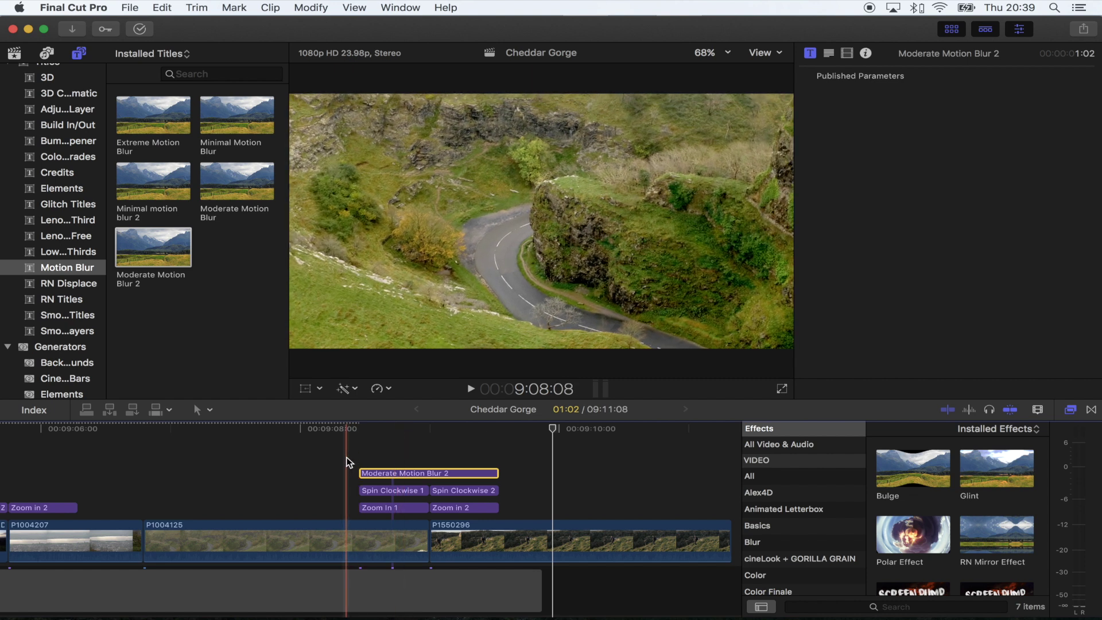
{"action": "key", "text": "space"}
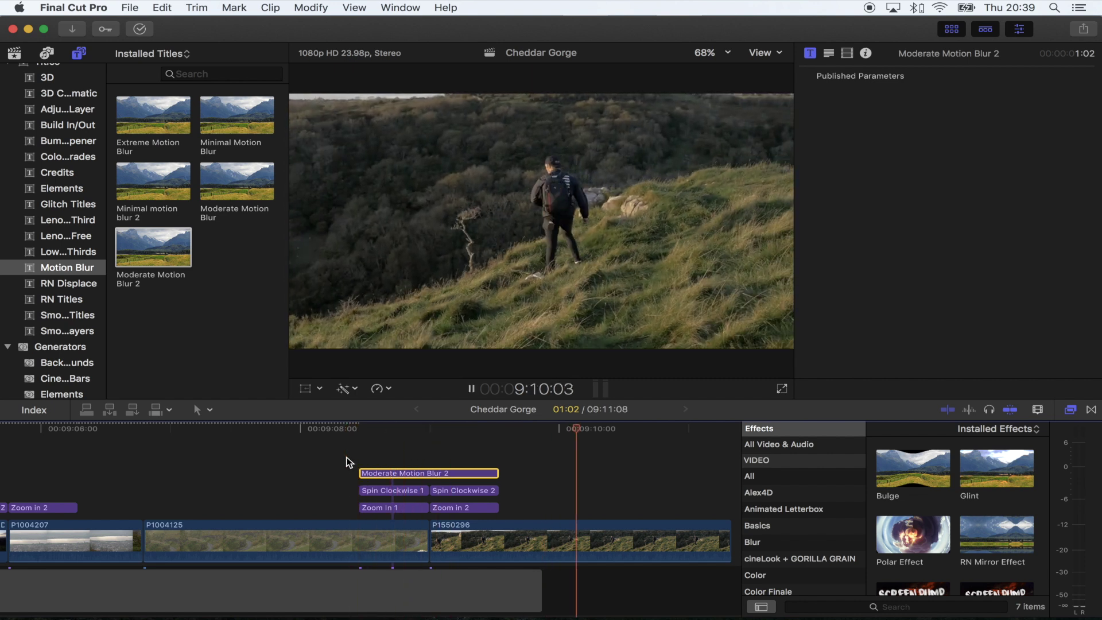
{"action": "key", "text": "space"}
{"action": "left_click", "coordinate": [420, 428]}
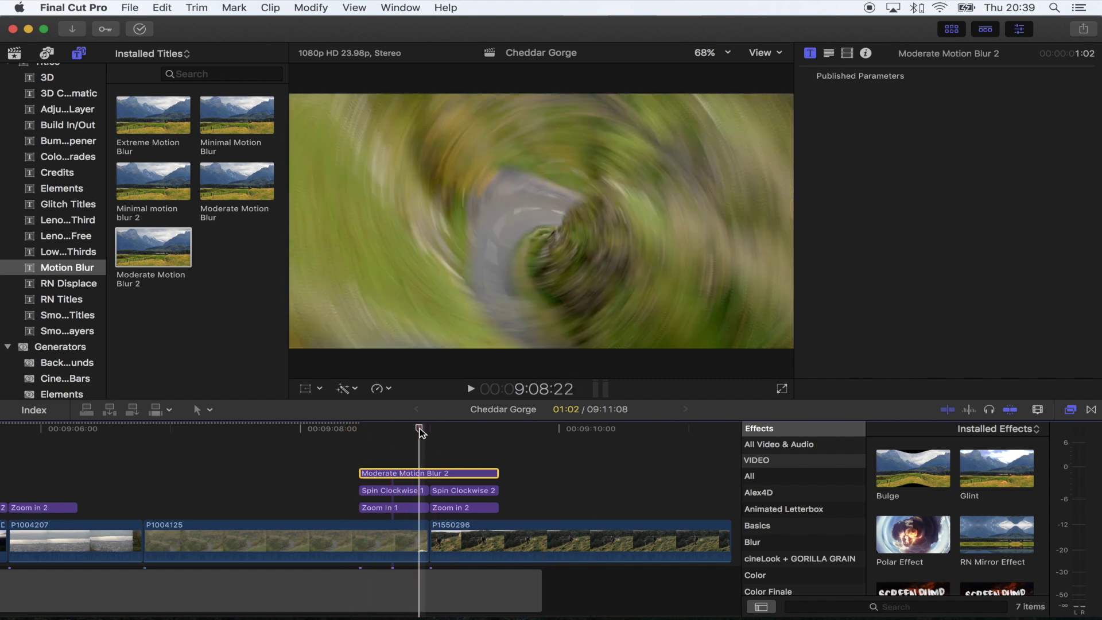